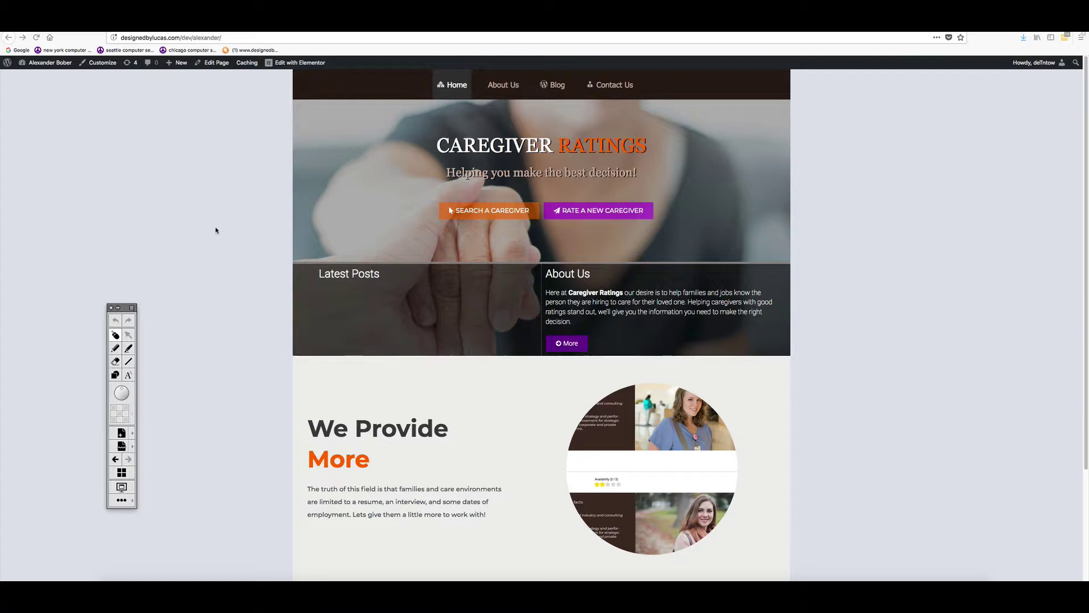
# Step: Open Rate a New Caregiver, enter the reviewer's first name, and autofill last name, phone and email
pyautogui.click(216, 230)
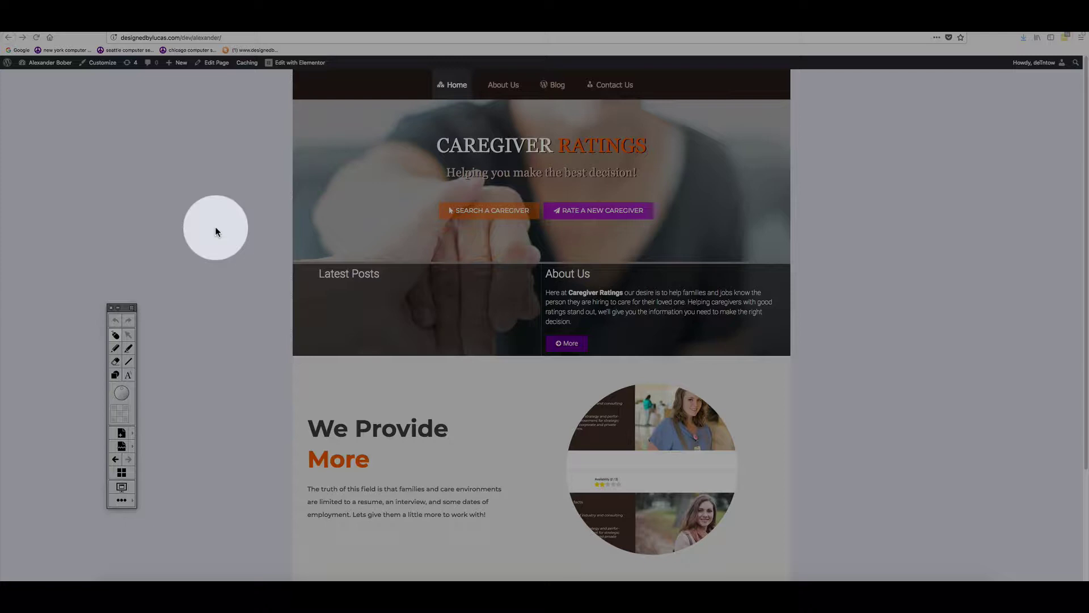
pyautogui.click(113, 351)
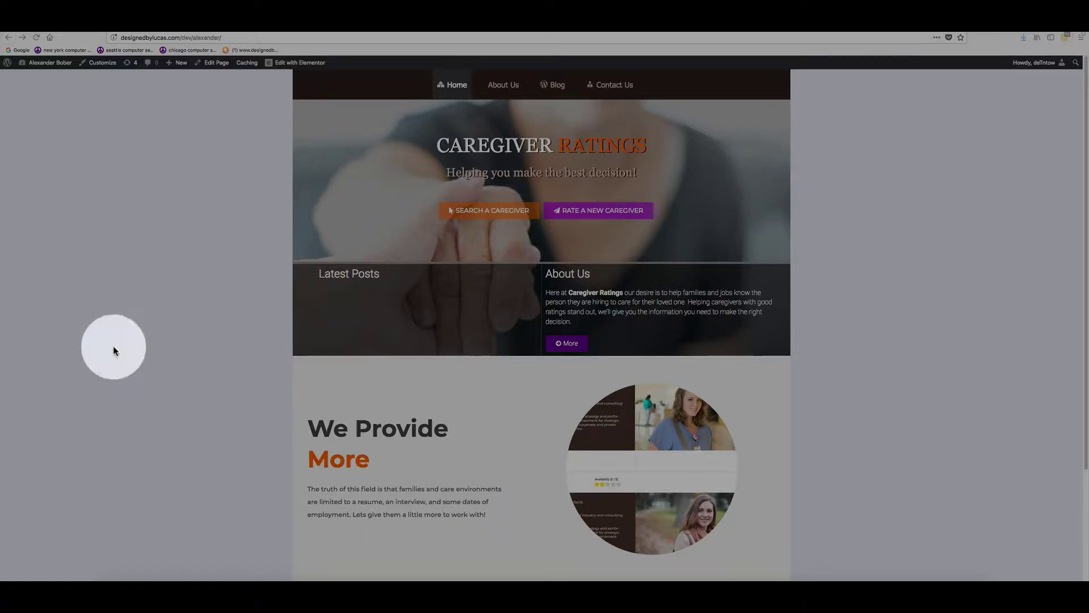
pyautogui.moveTo(454, 191)
pyautogui.mouseDown()
pyautogui.moveTo(522, 224)
pyautogui.moveTo(470, 187)
pyautogui.mouseUp()
pyautogui.moveTo(590, 233); pyautogui.dragTo(644, 232)
pyautogui.moveTo(559, 225)
pyautogui.mouseDown()
pyautogui.moveTo(661, 199)
pyautogui.moveTo(667, 226)
pyautogui.moveTo(641, 230)
pyautogui.mouseUp()
pyautogui.moveTo(652, 178); pyautogui.dragTo(642, 189)
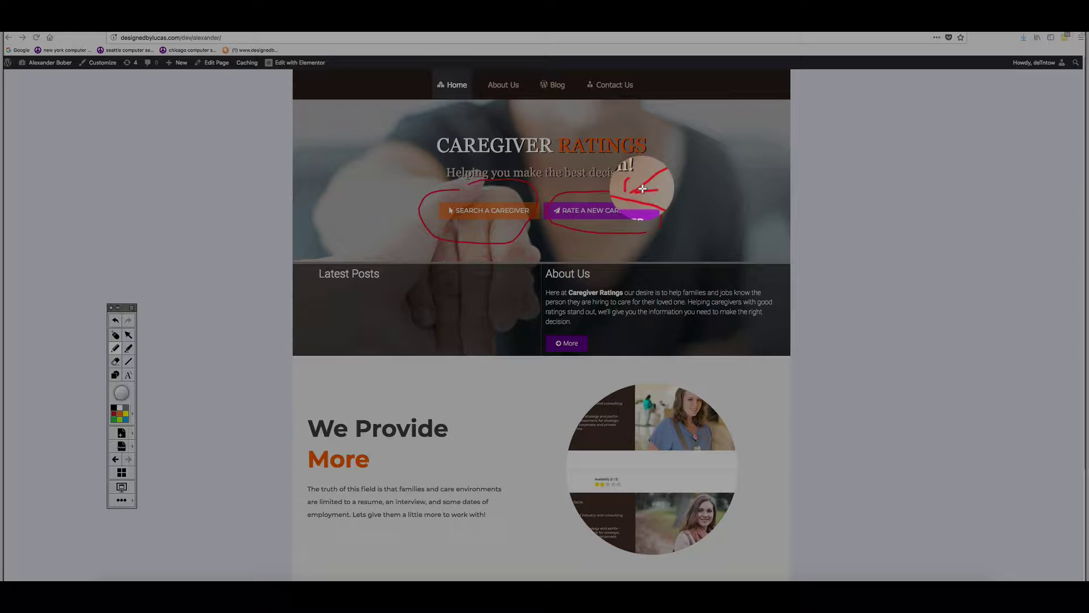
pyautogui.click(115, 335)
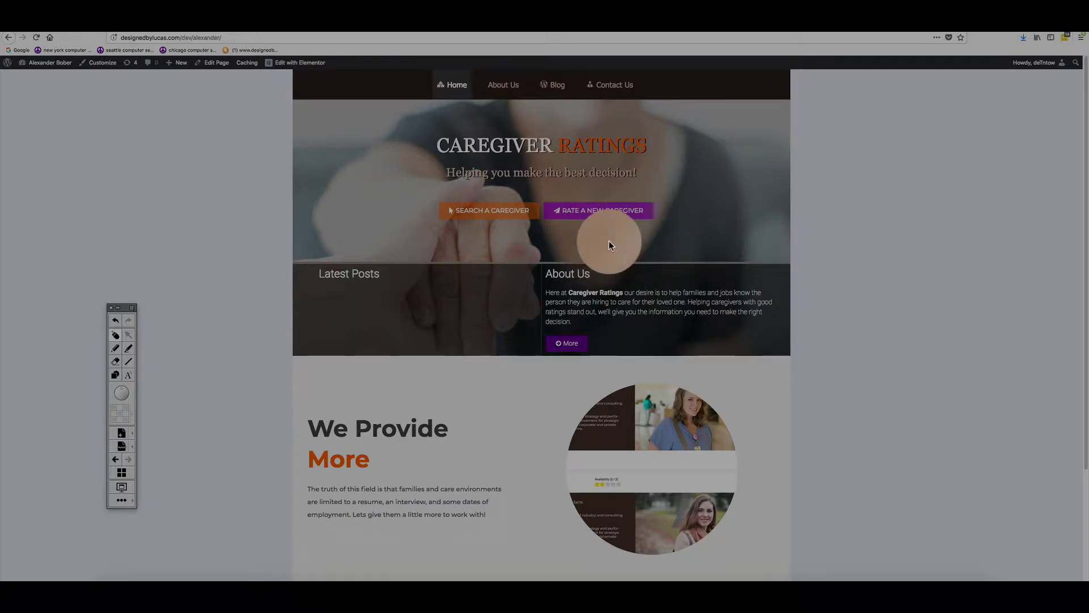
pyautogui.click(593, 215)
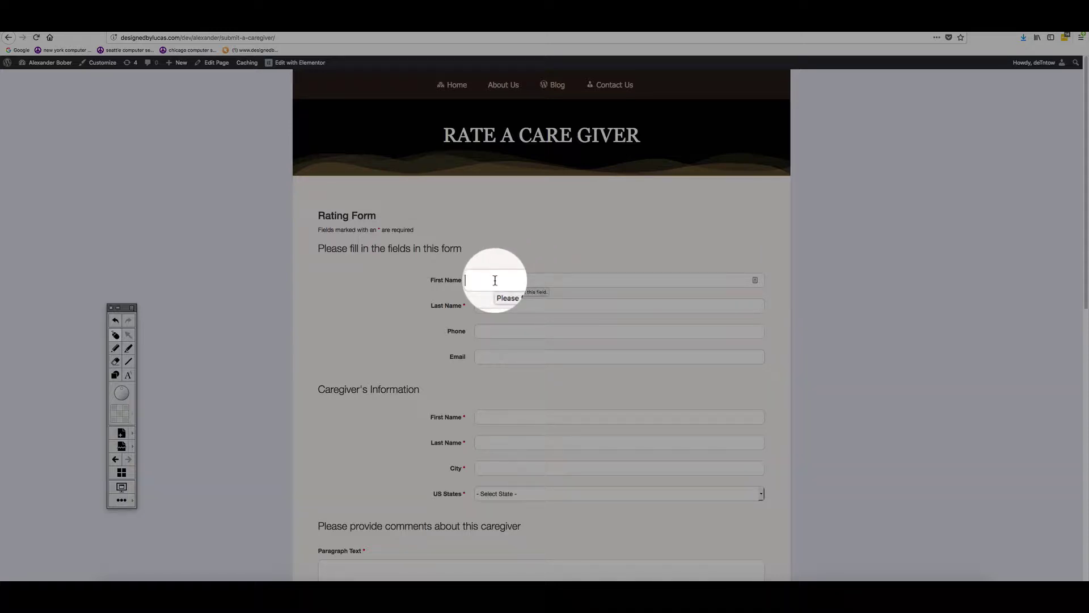
pyautogui.write('Joe555')
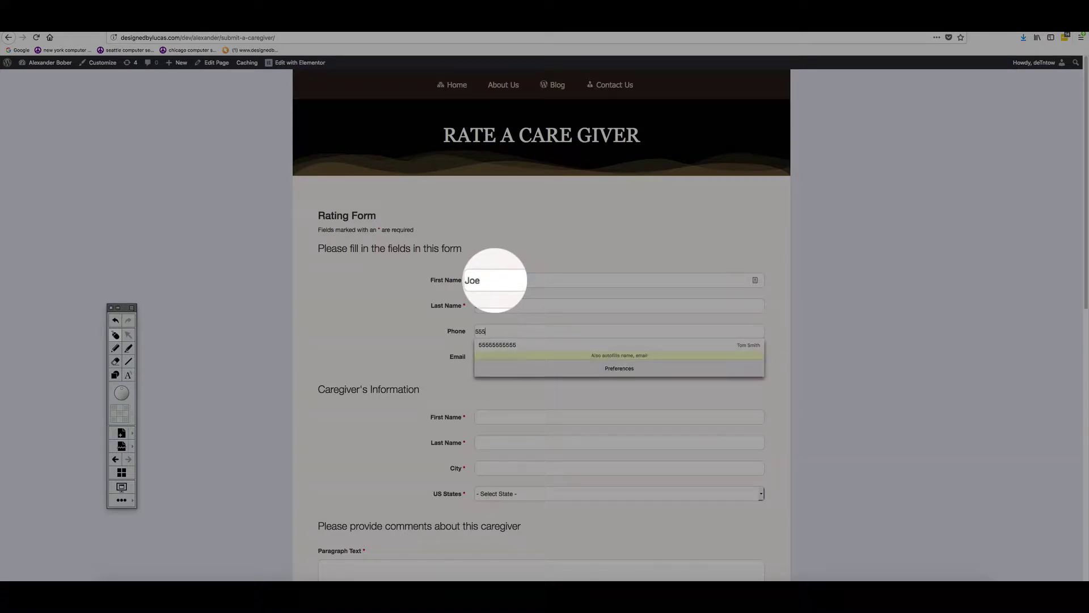
pyautogui.press('Down')
pyautogui.press('Return')
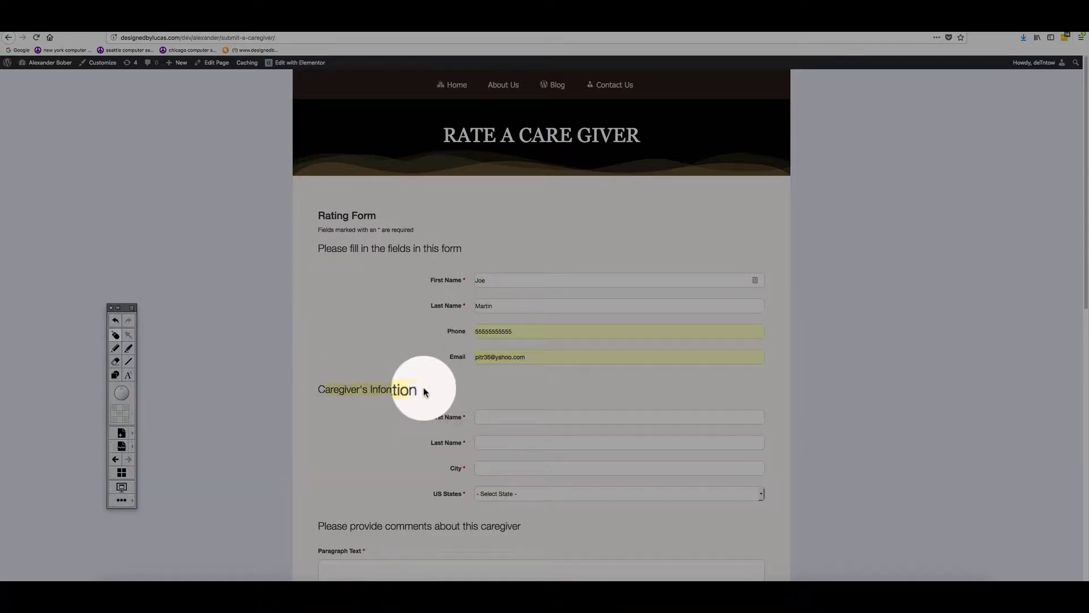
# Step: Enter the caregiver's full name, moving the surname from First Name into Last Name
pyautogui.click(494, 415)
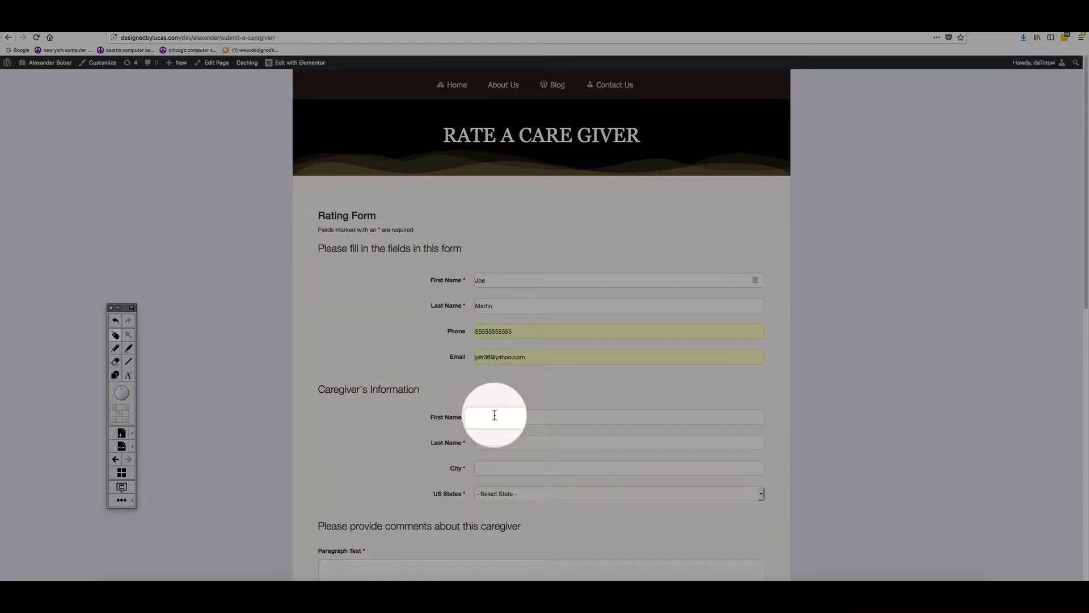
pyautogui.doubleClick(500, 418)
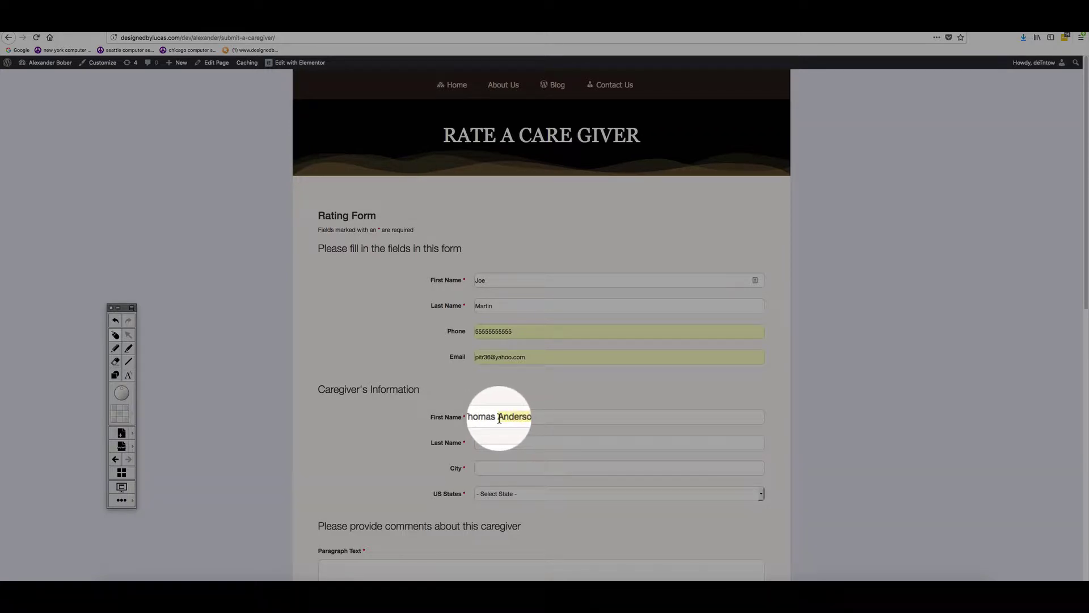
pyautogui.press('super+x')
pyautogui.click(486, 442)
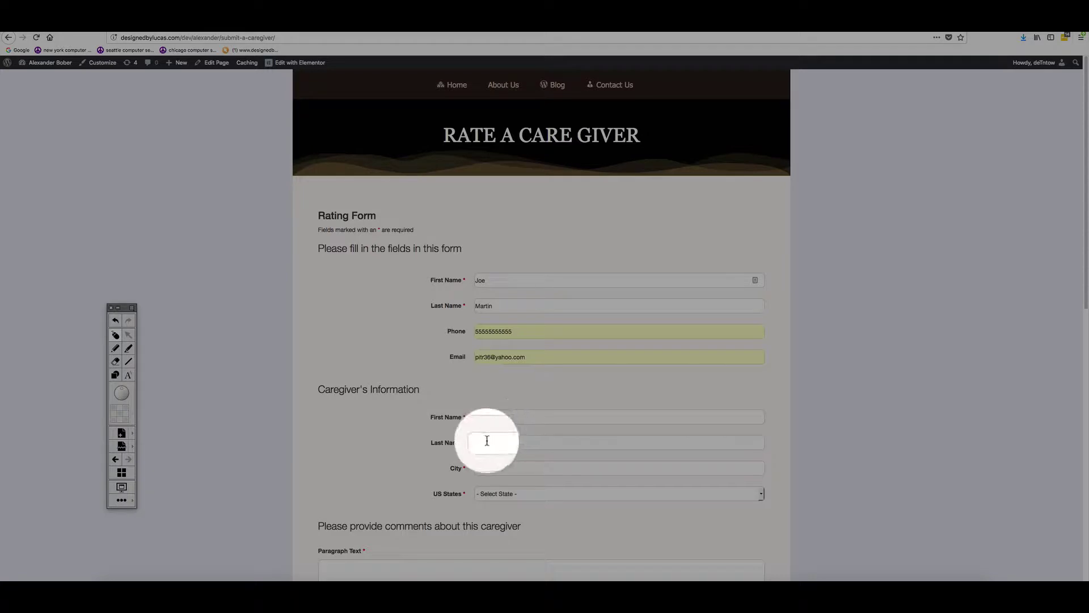
pyautogui.press('super+v')
# Step: Set the caregiver's city to 'Miami, fl' and the state to Florida
pyautogui.click(488, 468)
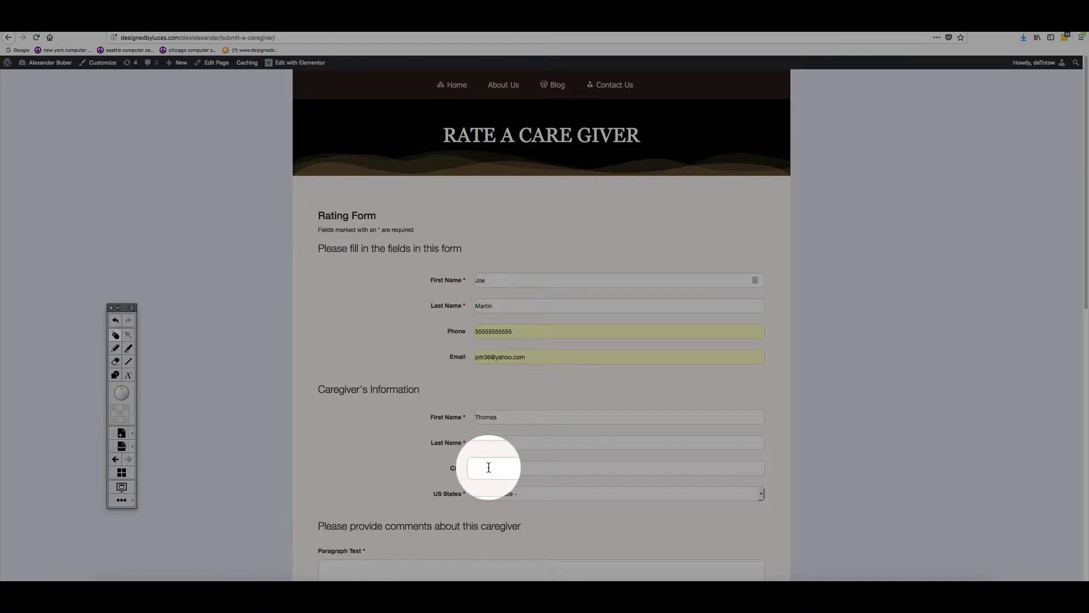
pyautogui.write('Miami, fl')
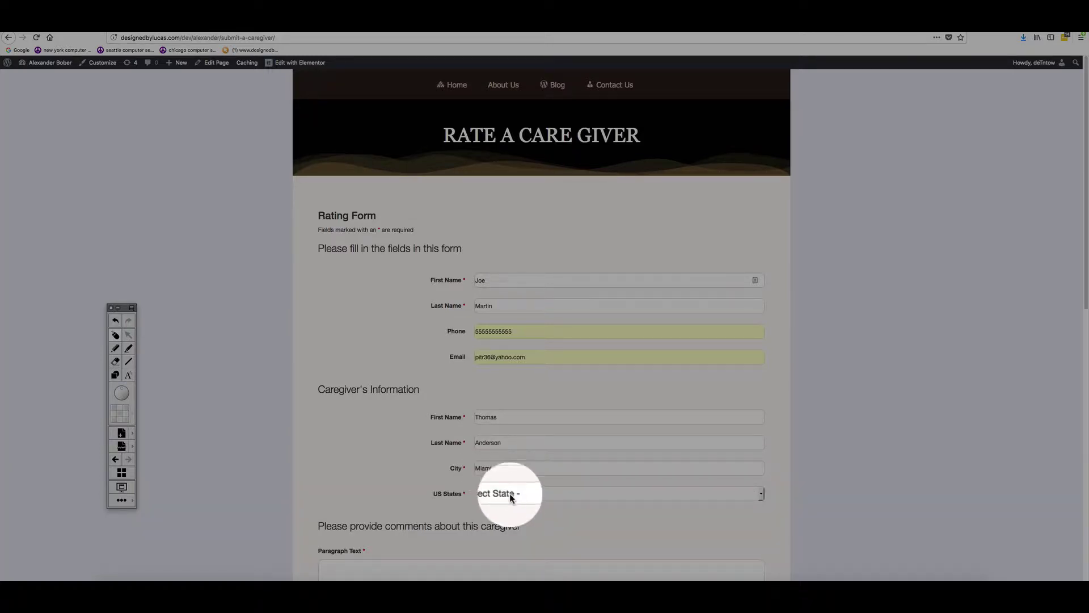
pyautogui.click(513, 500)
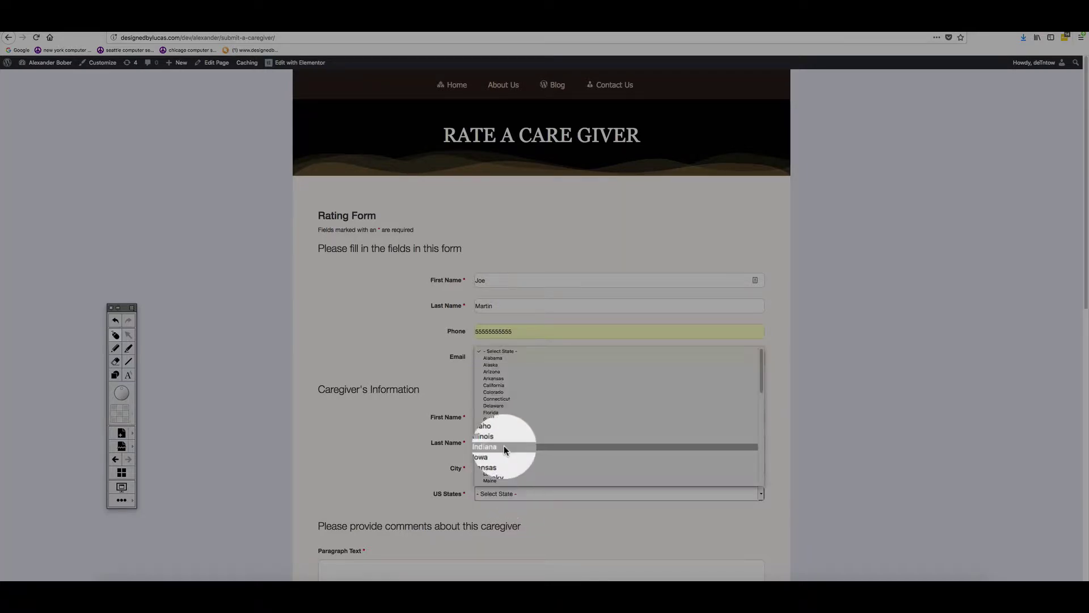
pyautogui.press('f')
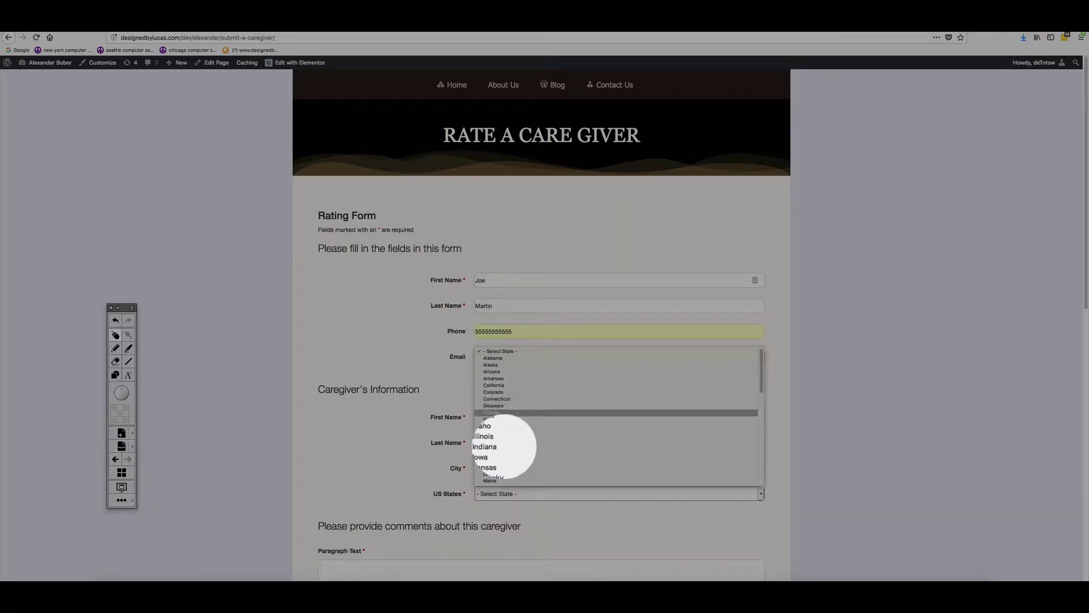
pyautogui.press('Return')
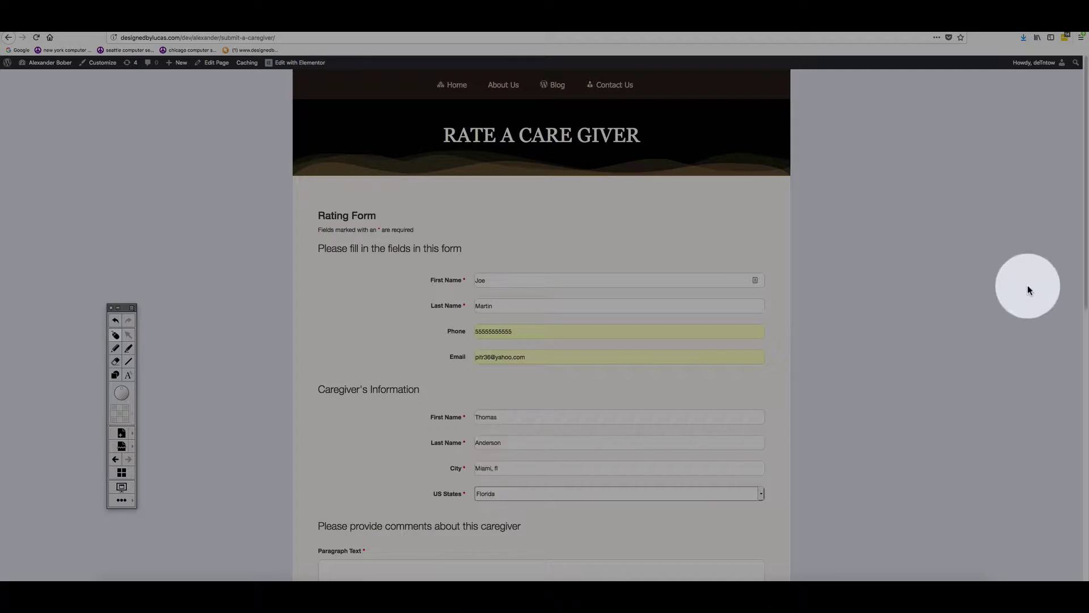
# Step: Write the comment that the caregiver did a great job and mom loved his bed manners
pyautogui.scroll(-2, 1086, 228)
pyautogui.moveTo(1085, 229); pyautogui.dragTo(1086, 345)
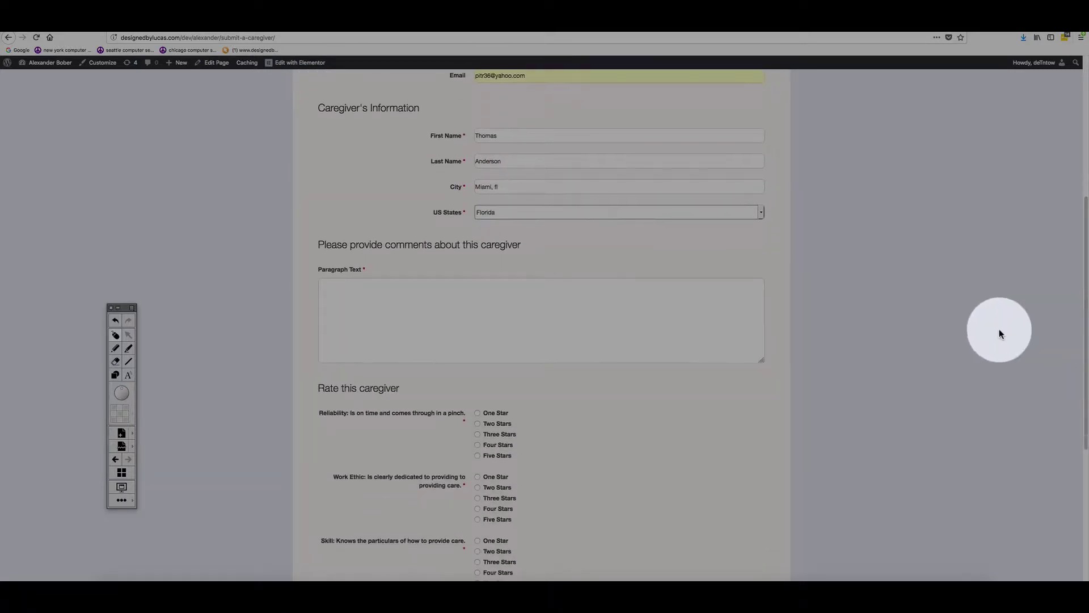
pyautogui.click(384, 321)
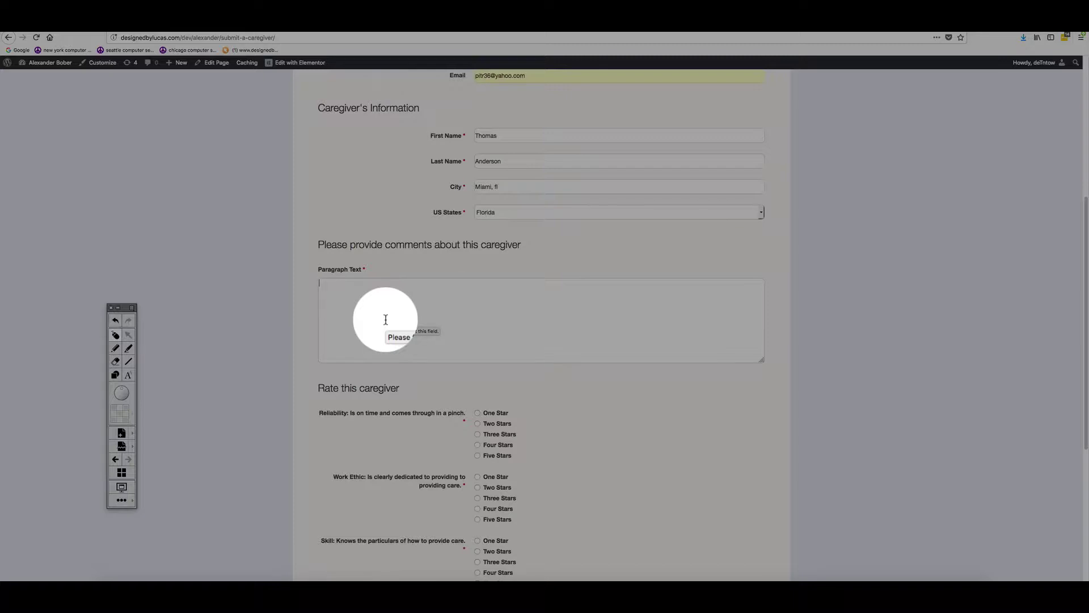
pyautogui.write('Thomas performed a great')
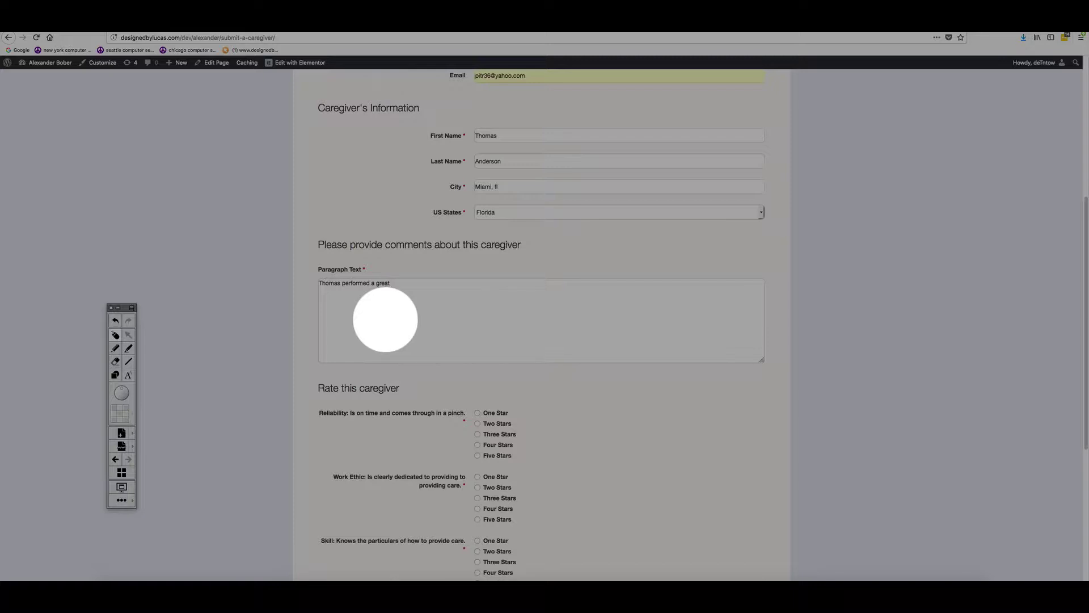
pyautogui.write(' job, and my mom was very satisfied with his bed manners')
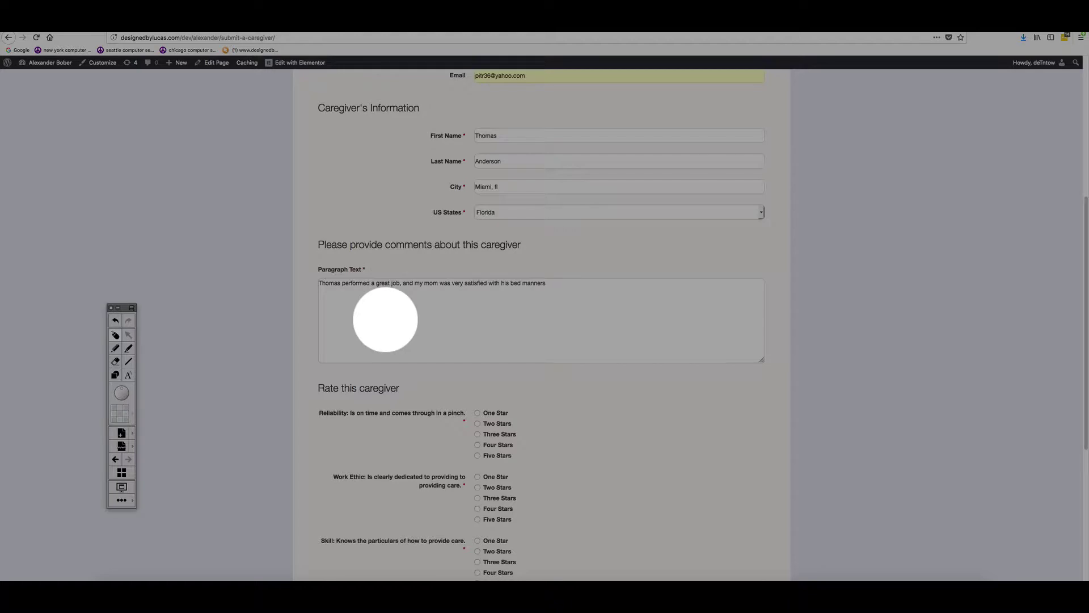
pyautogui.write('.')
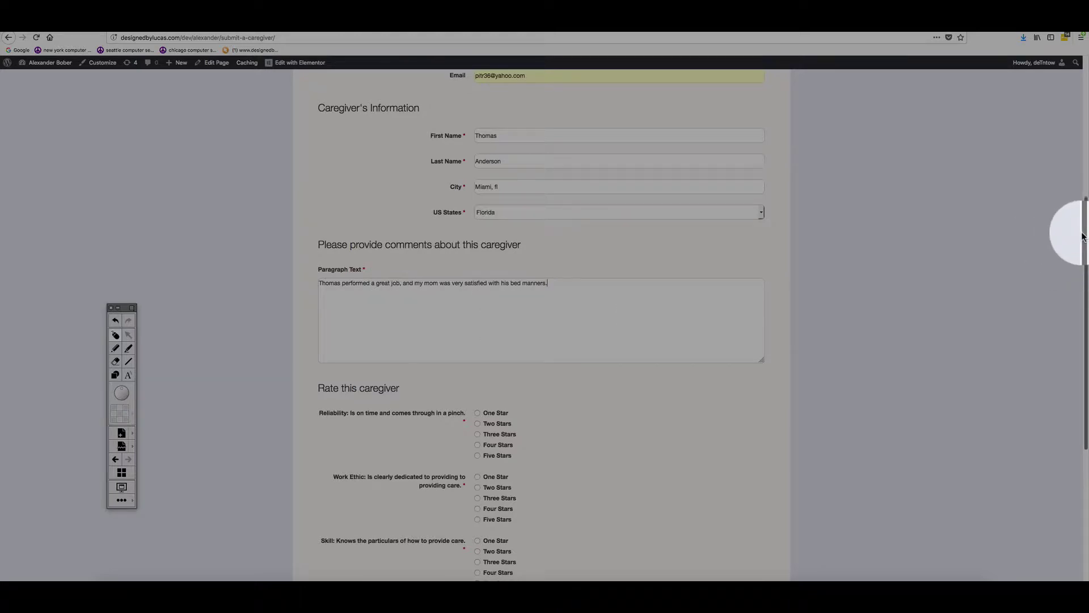
pyautogui.moveTo(1084, 237); pyautogui.dragTo(1080, 329)
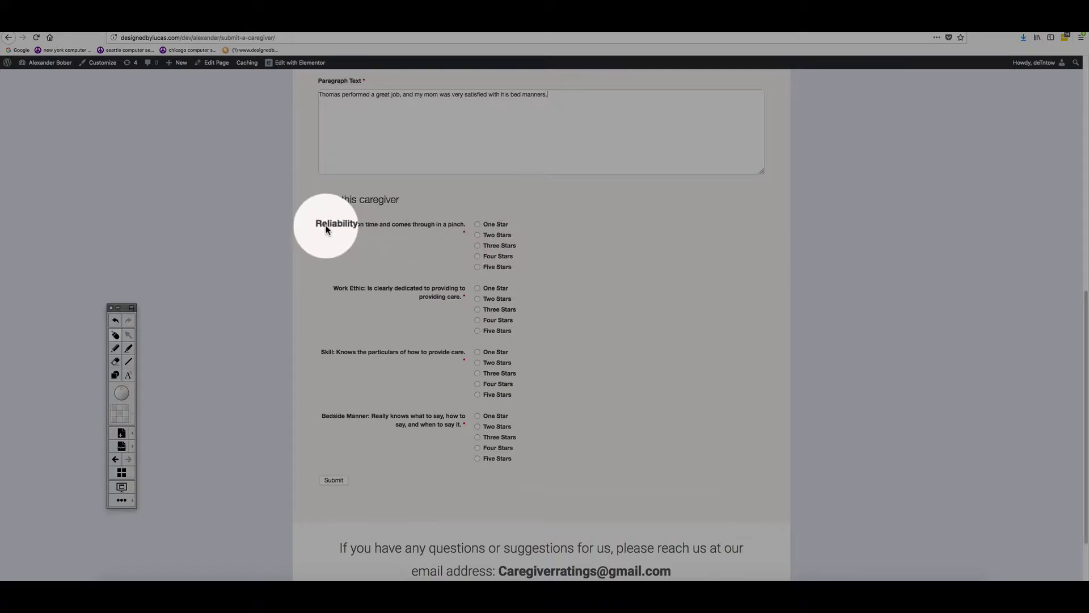
# Step: Rate Reliability, Work Ethic and Skill as Four Stars and submit the rating form
pyautogui.moveTo(321, 224); pyautogui.dragTo(372, 234)
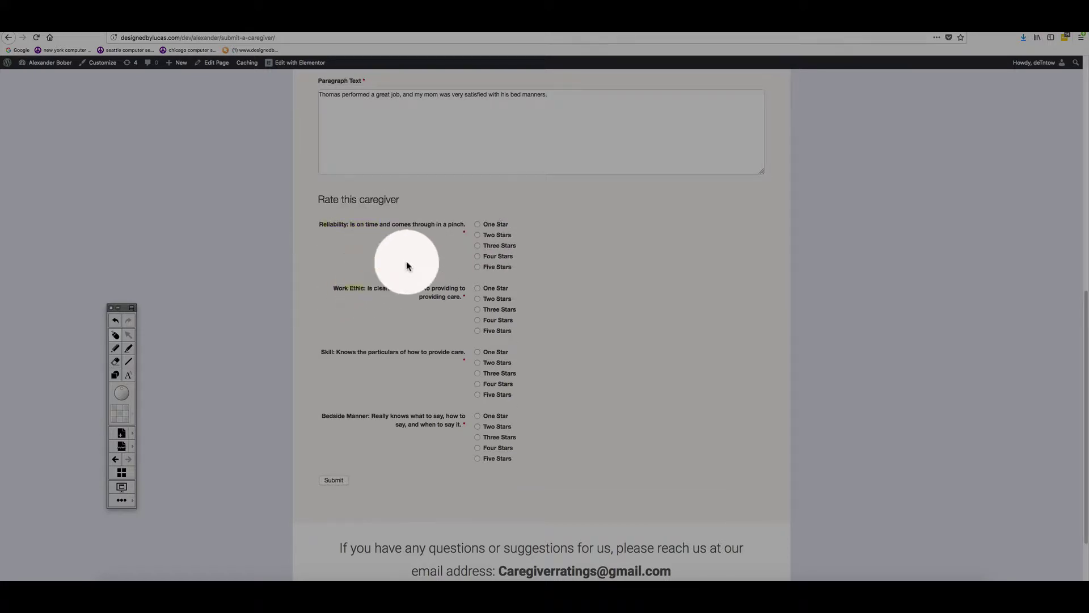
pyautogui.click(477, 256)
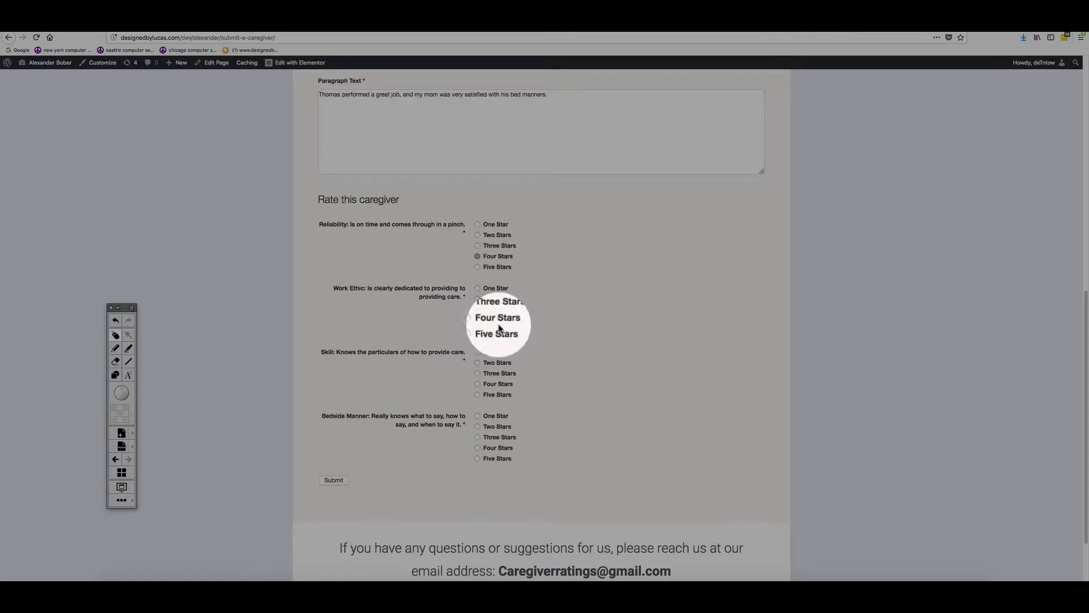
pyautogui.click(483, 385)
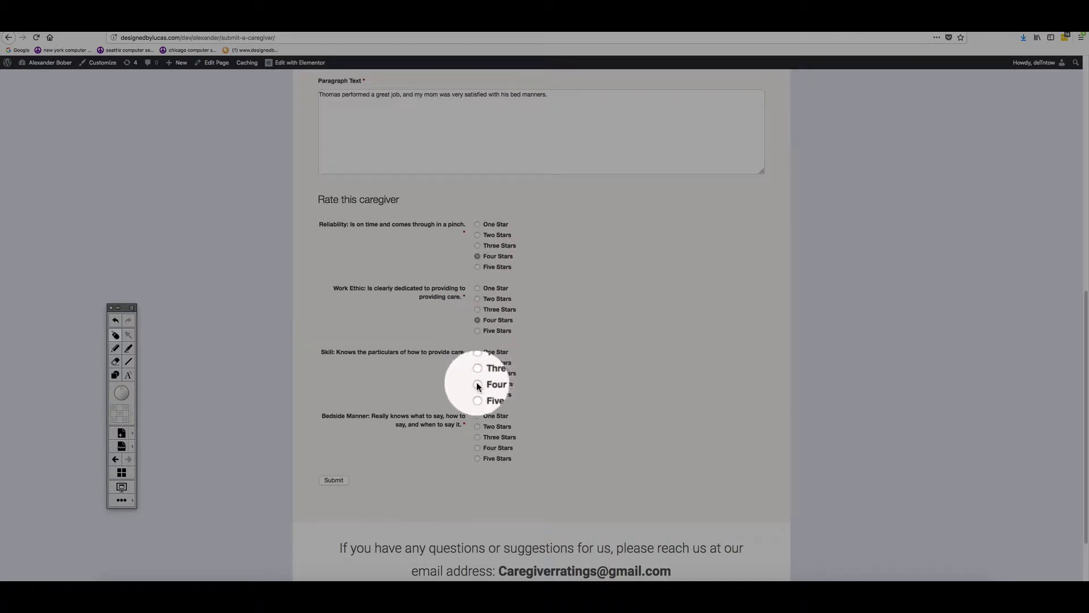
pyautogui.click(478, 459)
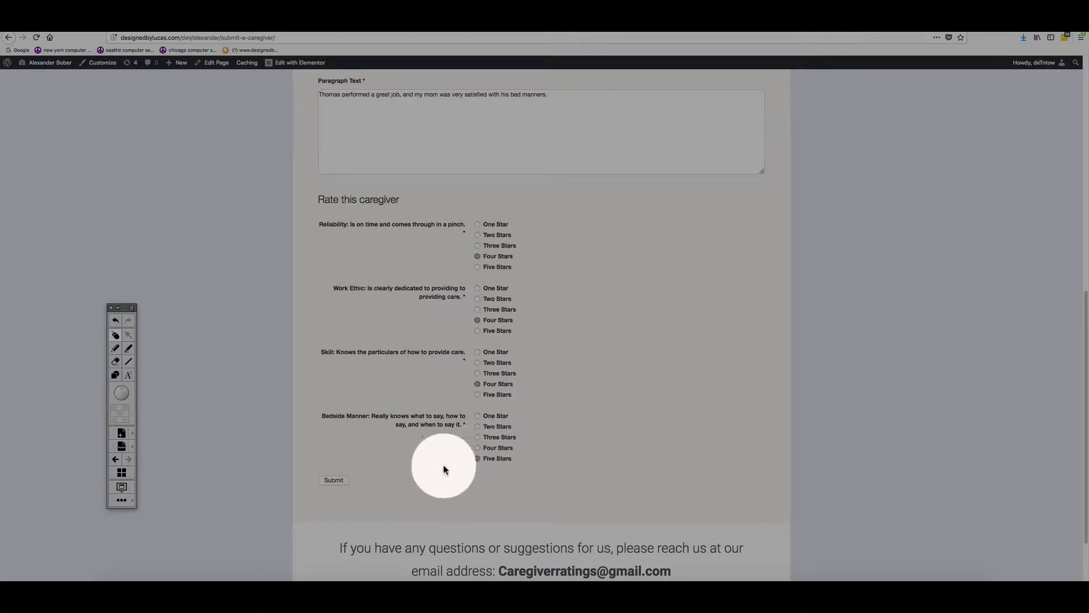
pyautogui.click(336, 482)
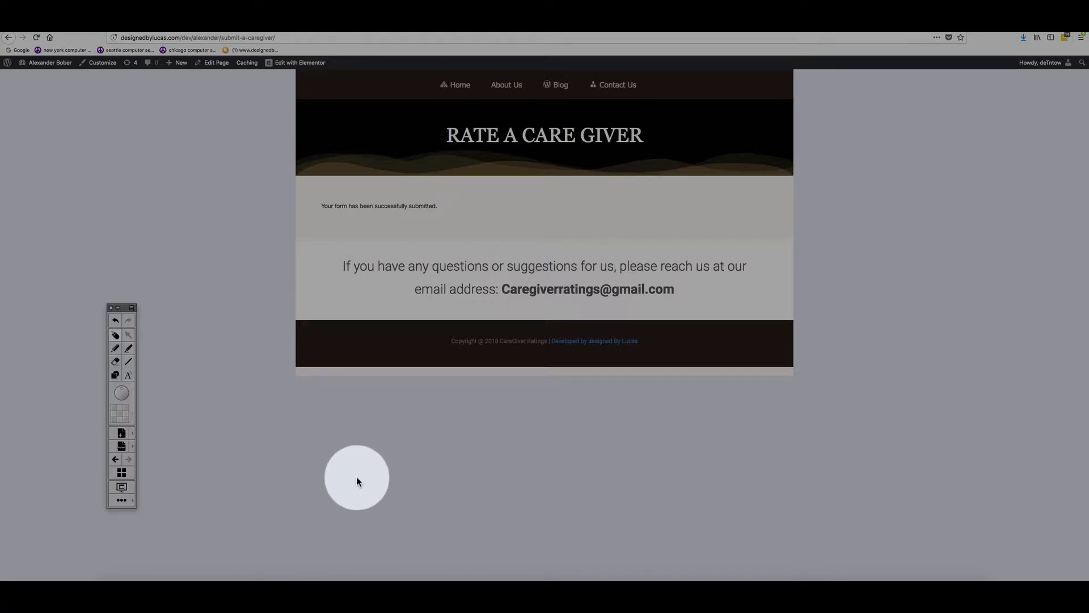
# Step: Open the Ninja Forms Submission email in Roundcube full view and check the last name and phone
pyautogui.click(188, 35)
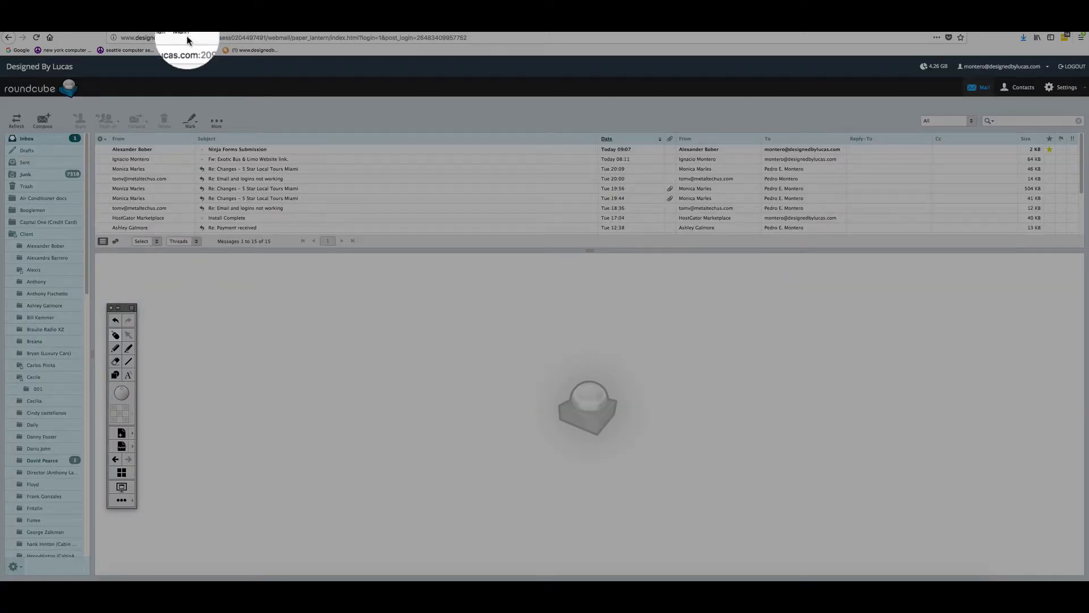
pyautogui.click(133, 149)
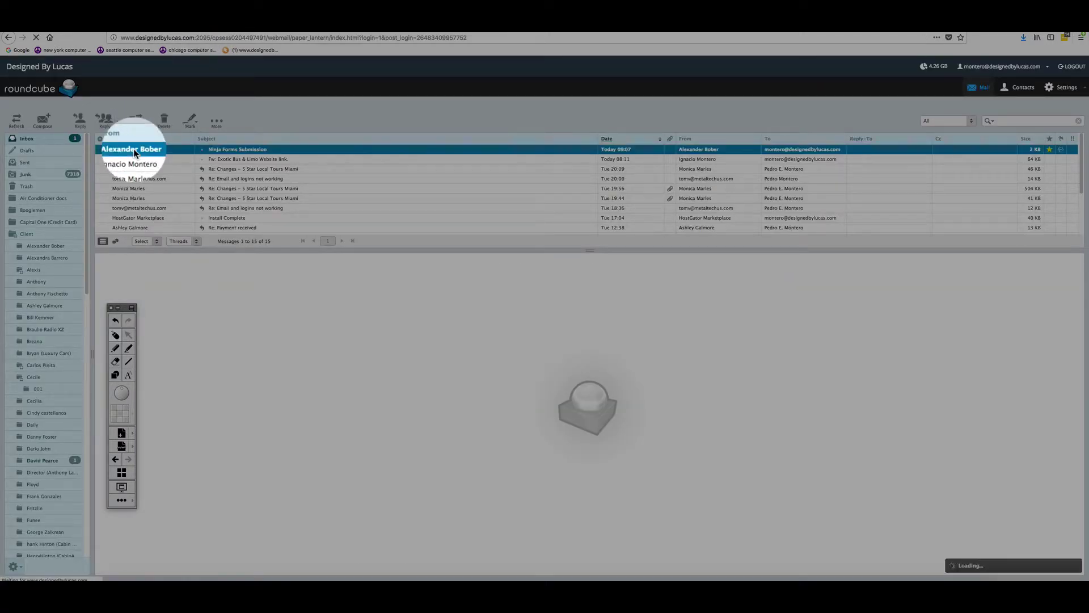
pyautogui.doubleClick(238, 152)
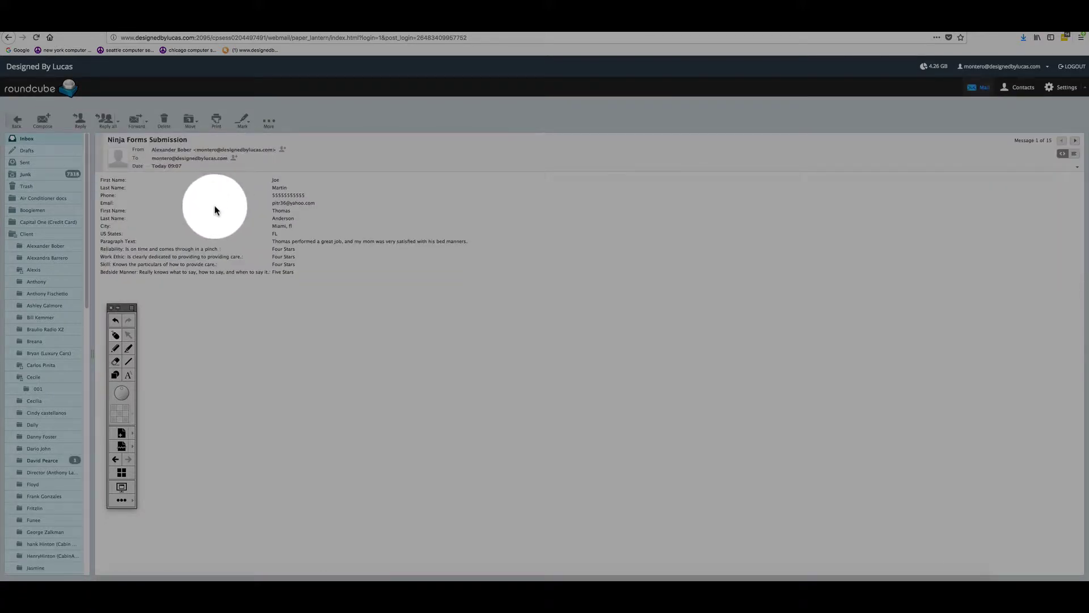
pyautogui.doubleClick(275, 188)
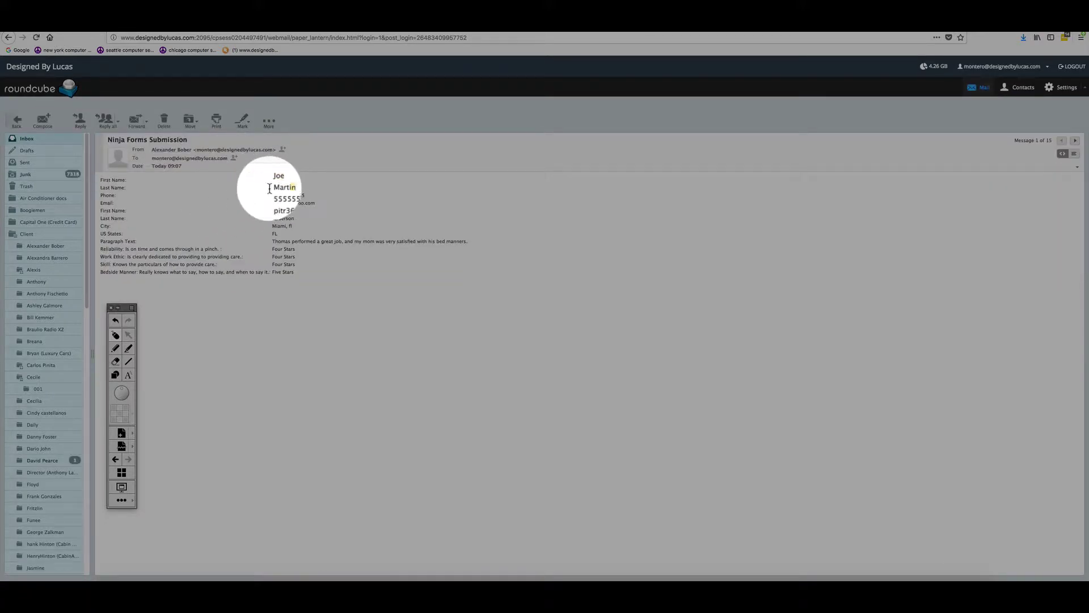
pyautogui.doubleClick(289, 196)
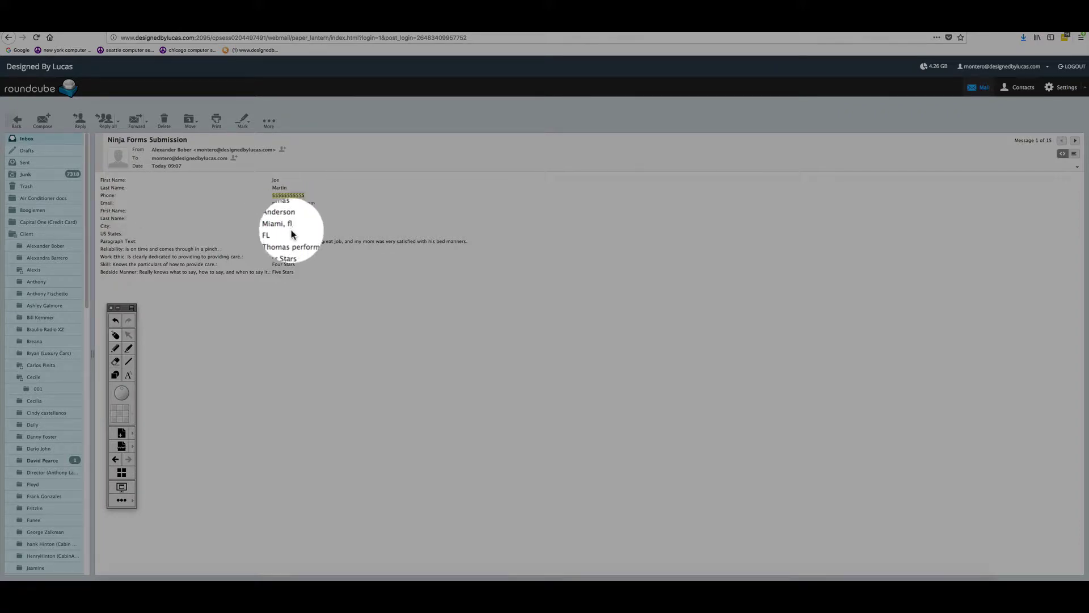
pyautogui.click(286, 275)
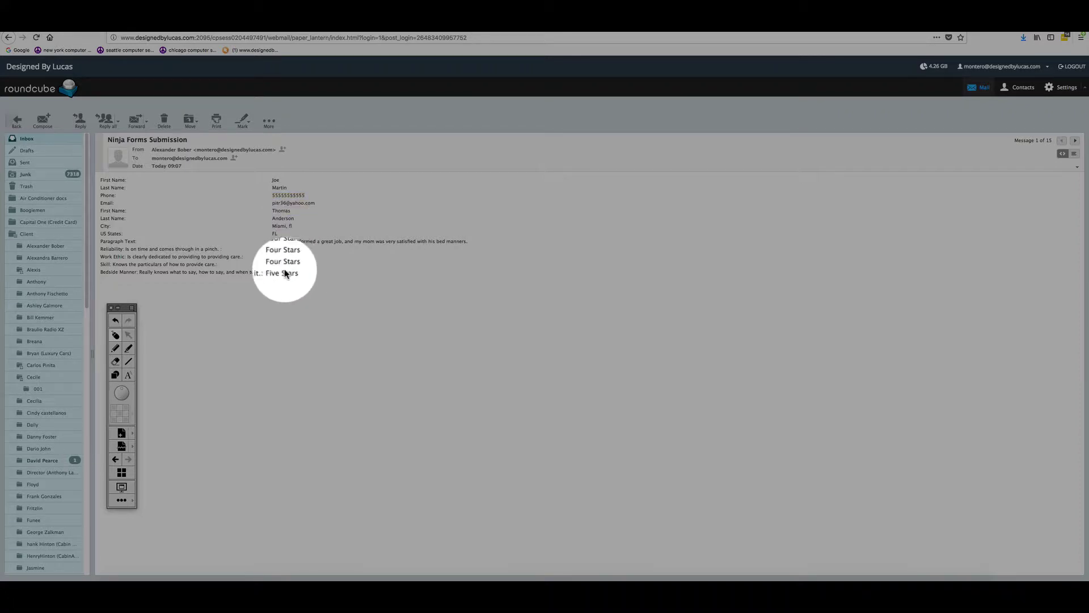
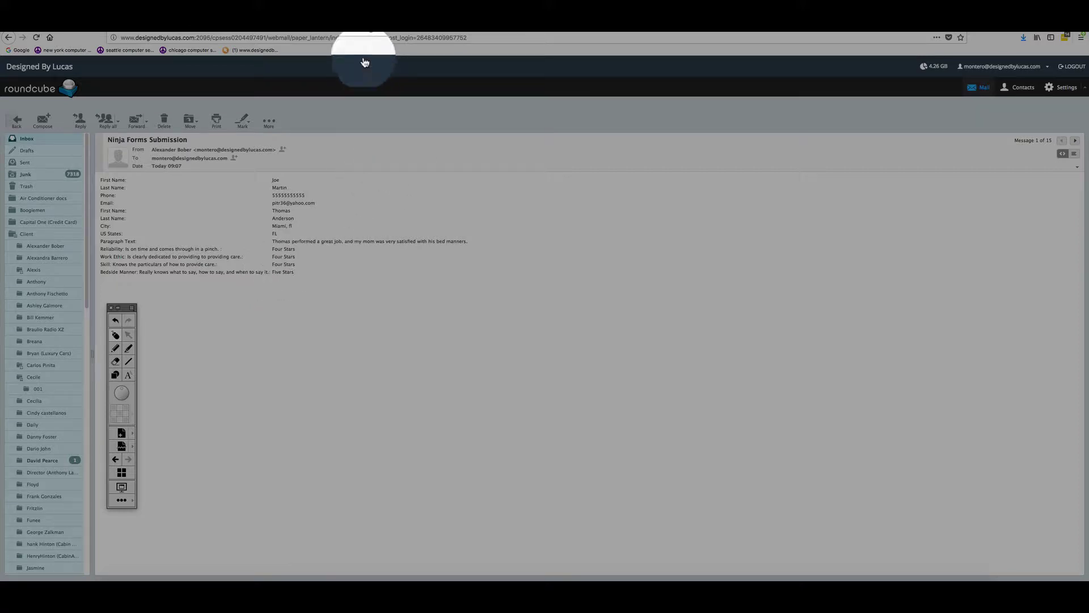
# Step: Switch to the WordPress admin Dashboard, briefly marking the Posts menu with a red annotation
pyautogui.click(363, 34)
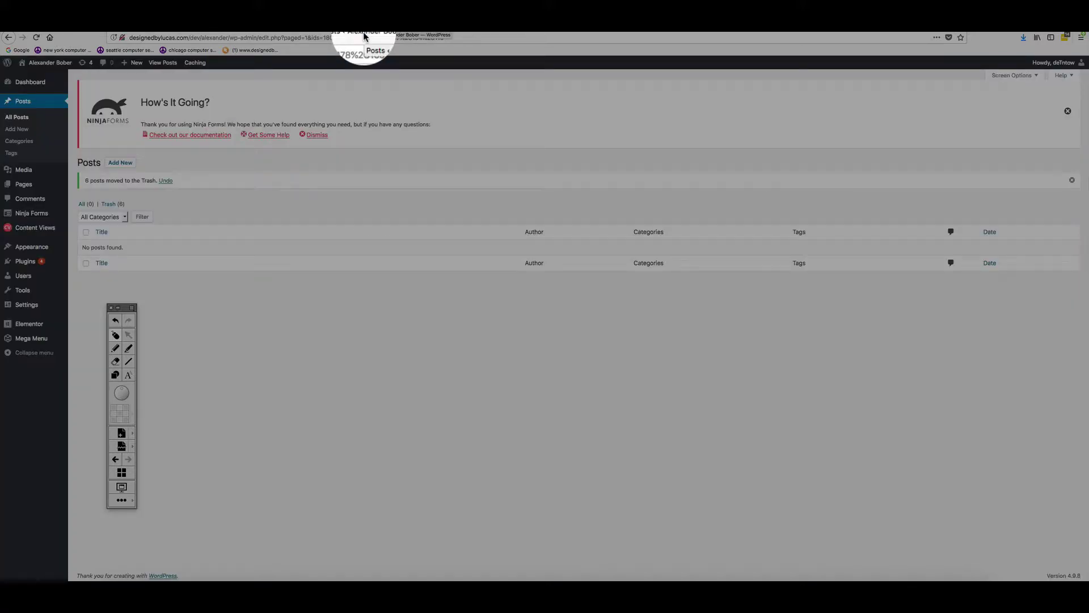
pyautogui.moveTo(33, 86)
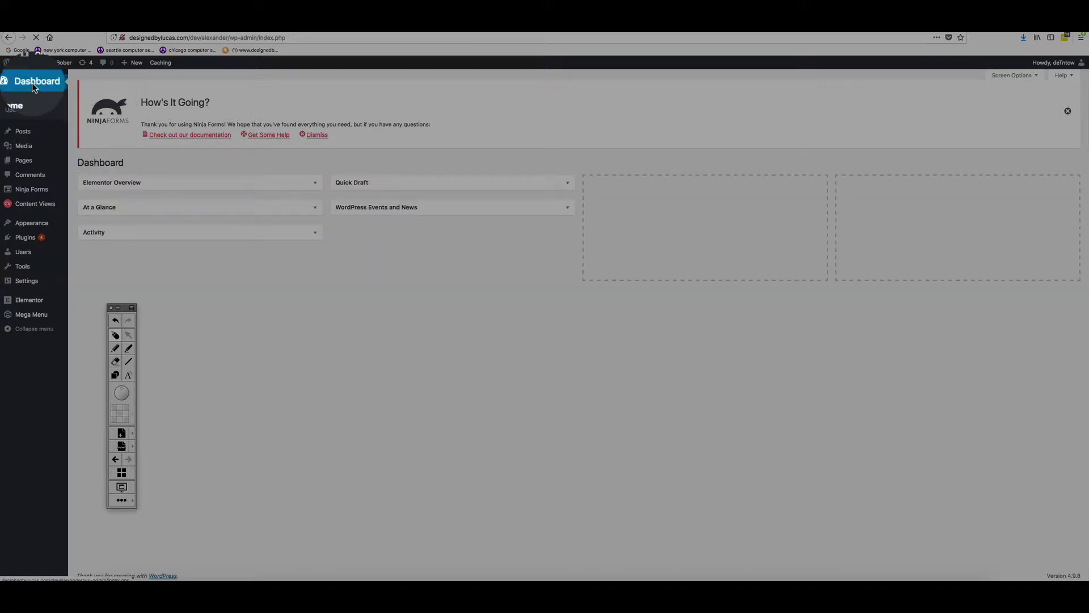
pyautogui.click(114, 349)
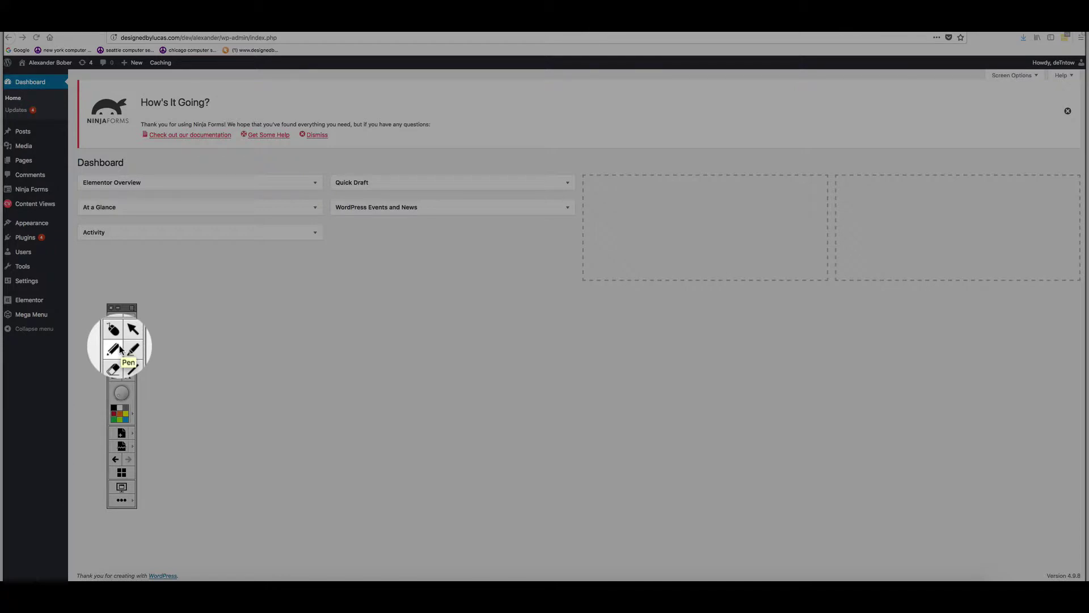
pyautogui.click(121, 349)
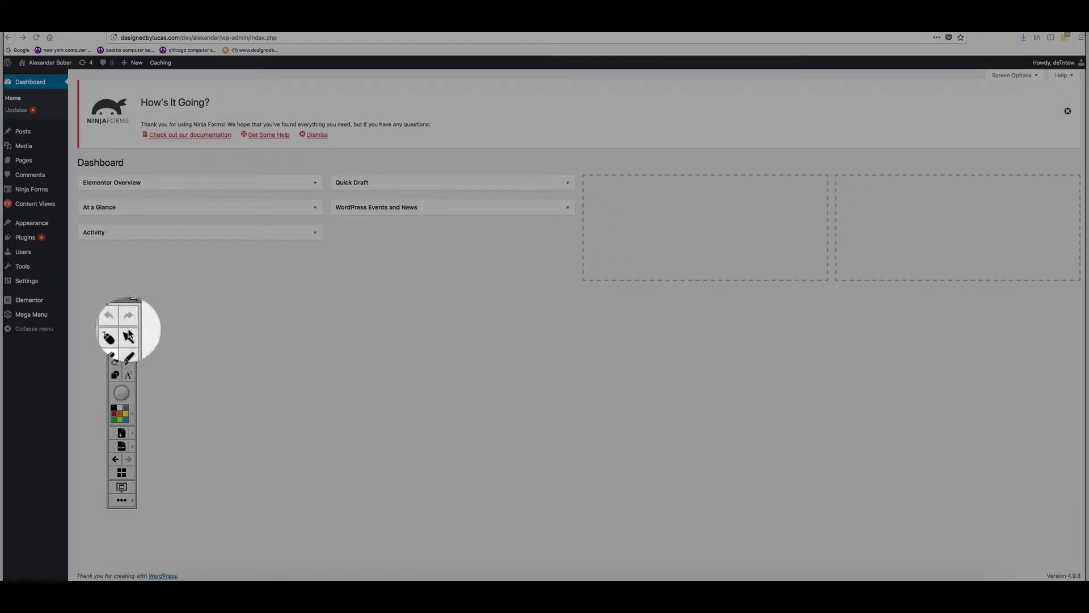
pyautogui.moveTo(37, 136)
pyautogui.mouseDown()
pyautogui.moveTo(12, 132)
pyautogui.moveTo(26, 127)
pyautogui.moveTo(57, 153)
pyautogui.moveTo(52, 136)
pyautogui.mouseUp()
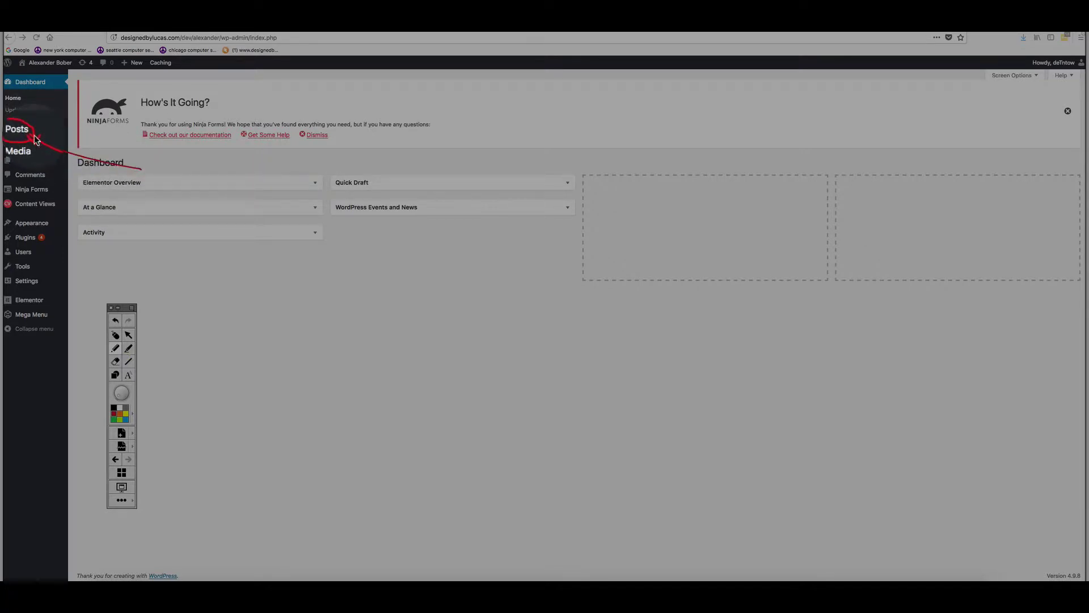
pyautogui.click(115, 334)
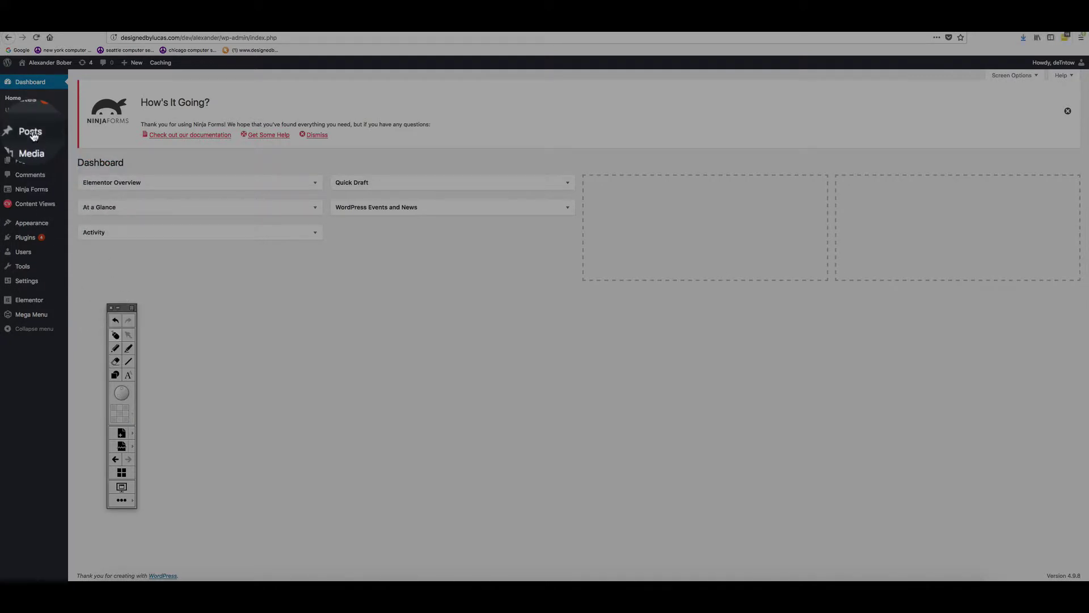
pyautogui.moveTo(32, 134)
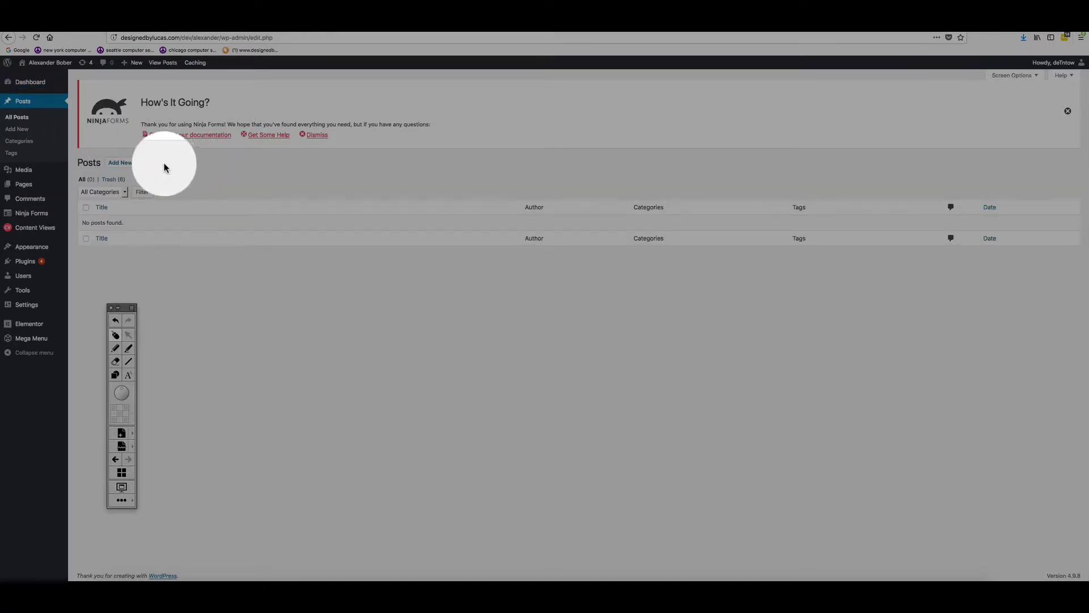
# Step: Start a new post titled with the caregiver's full name copied from the review email
pyautogui.click(125, 164)
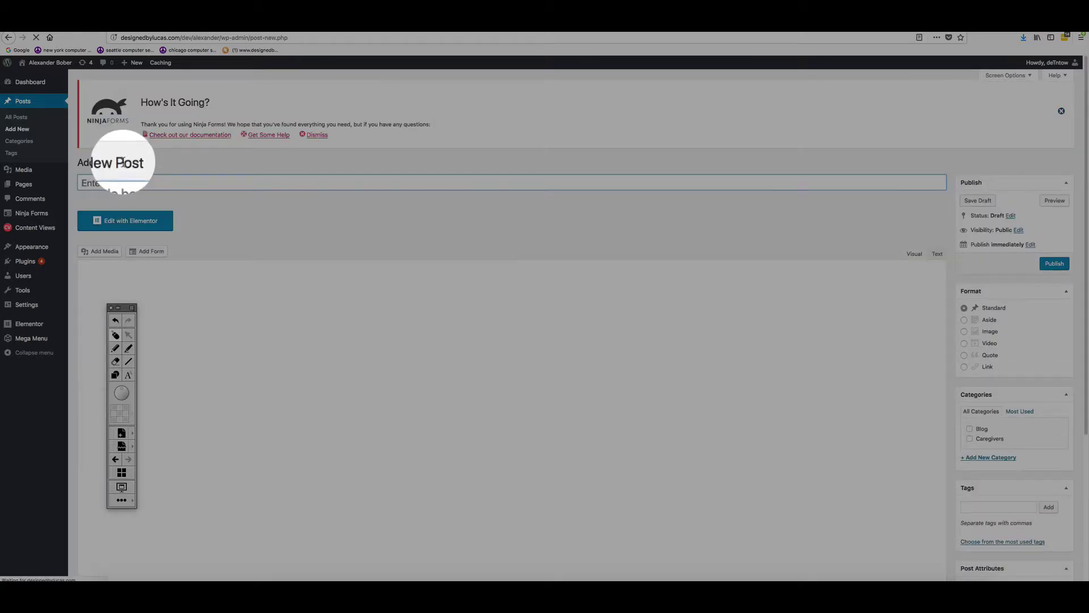
pyautogui.click(117, 184)
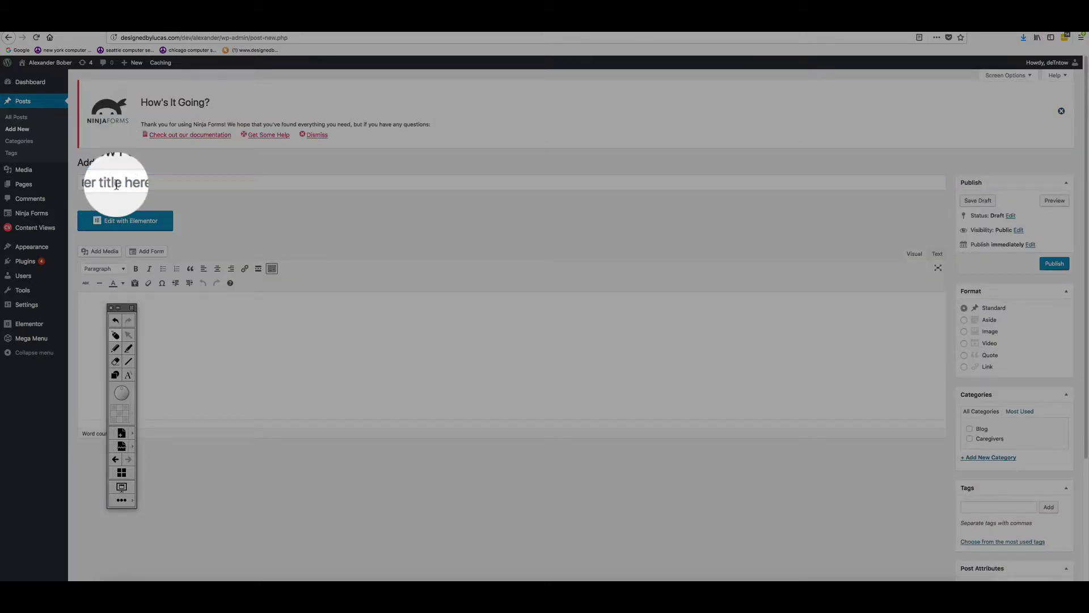
pyautogui.click(173, 35)
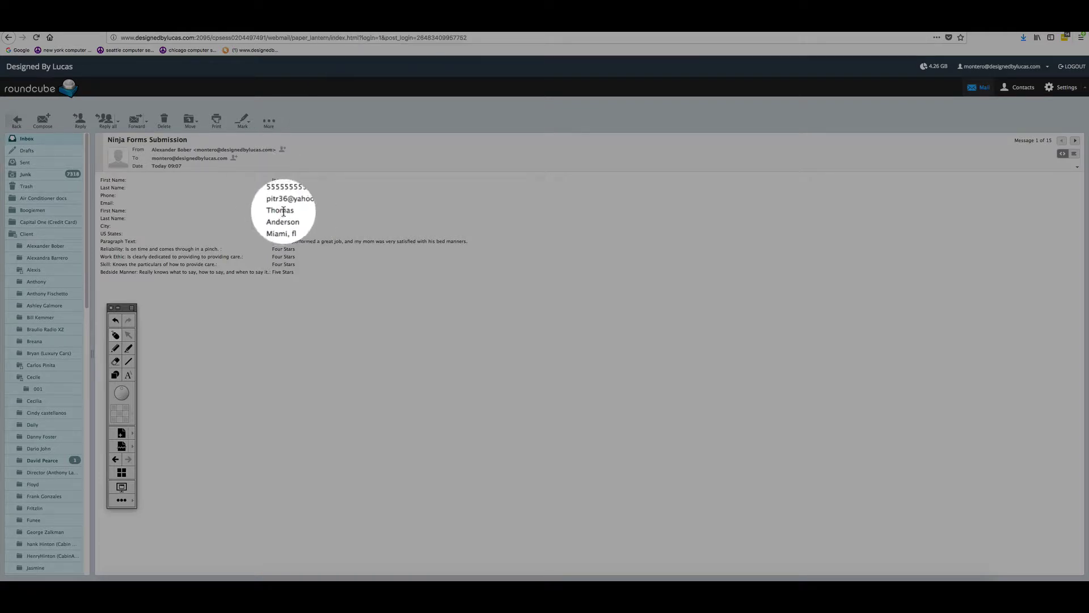
pyautogui.moveTo(273, 210); pyautogui.dragTo(304, 225)
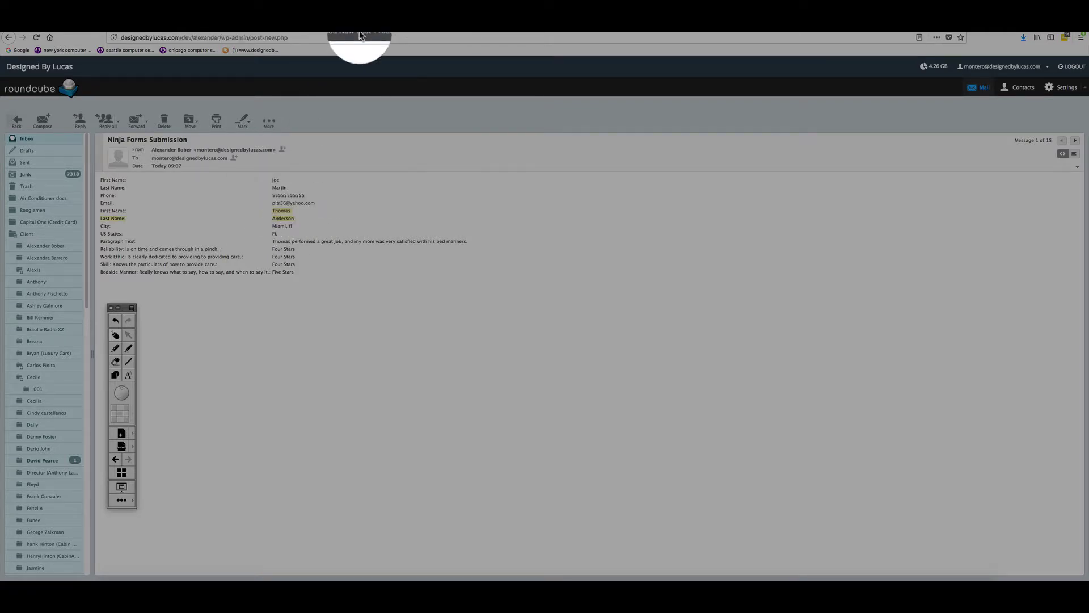
pyautogui.click(359, 35)
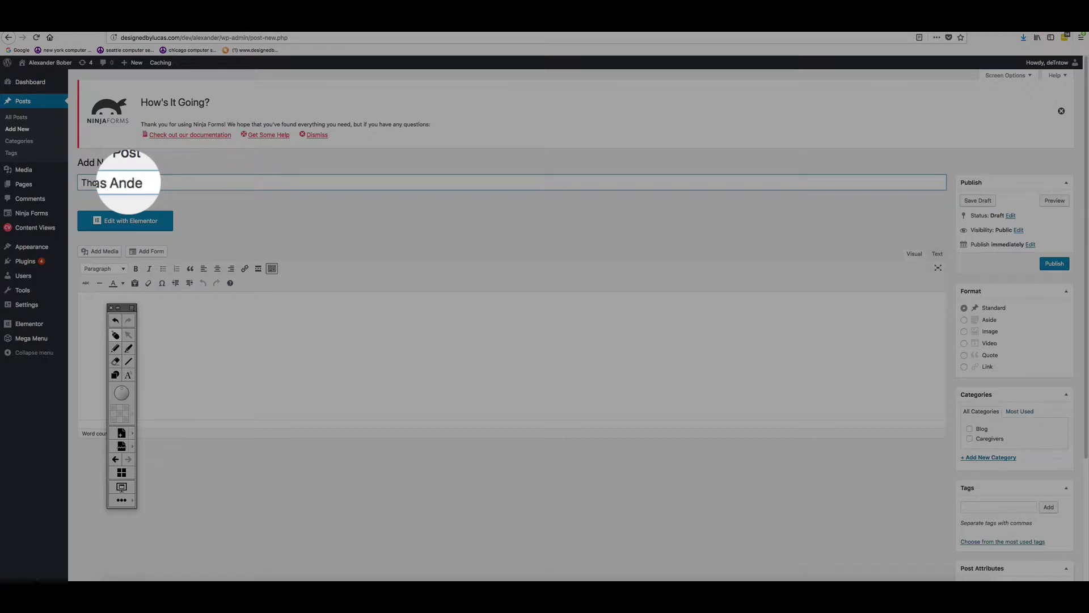
pyautogui.click(223, 242)
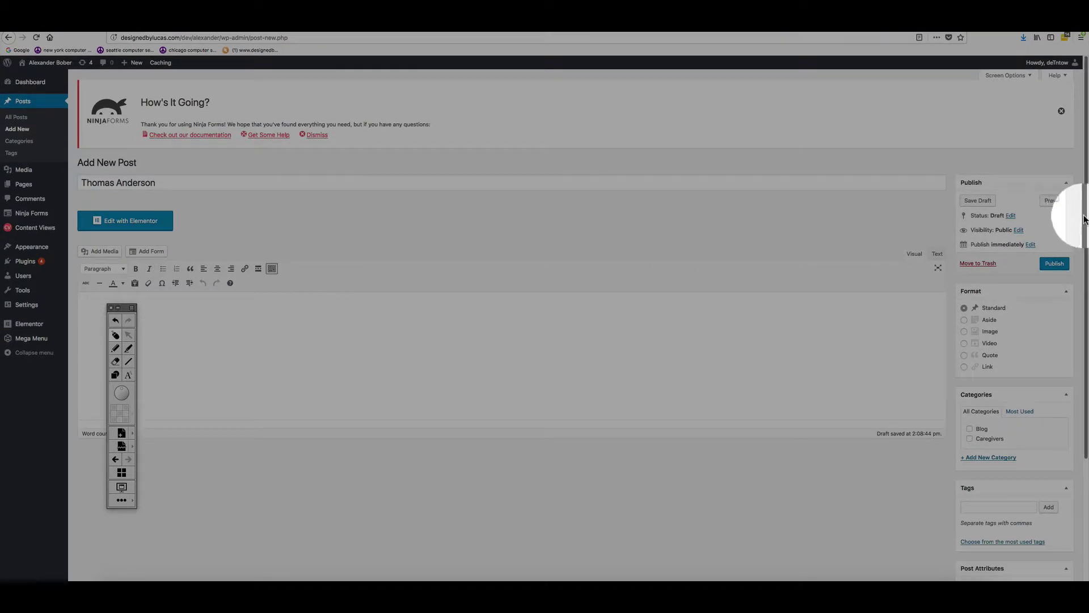
# Step: Tick the Blog category and point out the home page's Latest Posts area with a red mark
pyautogui.moveTo(1085, 249); pyautogui.dragTo(1086, 318)
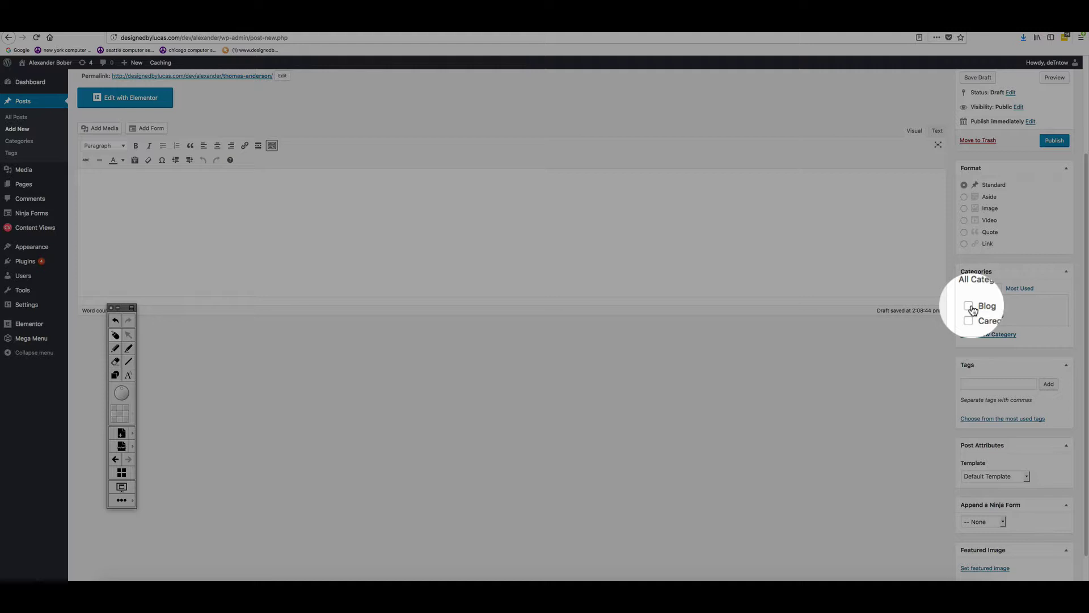
pyautogui.click(970, 307)
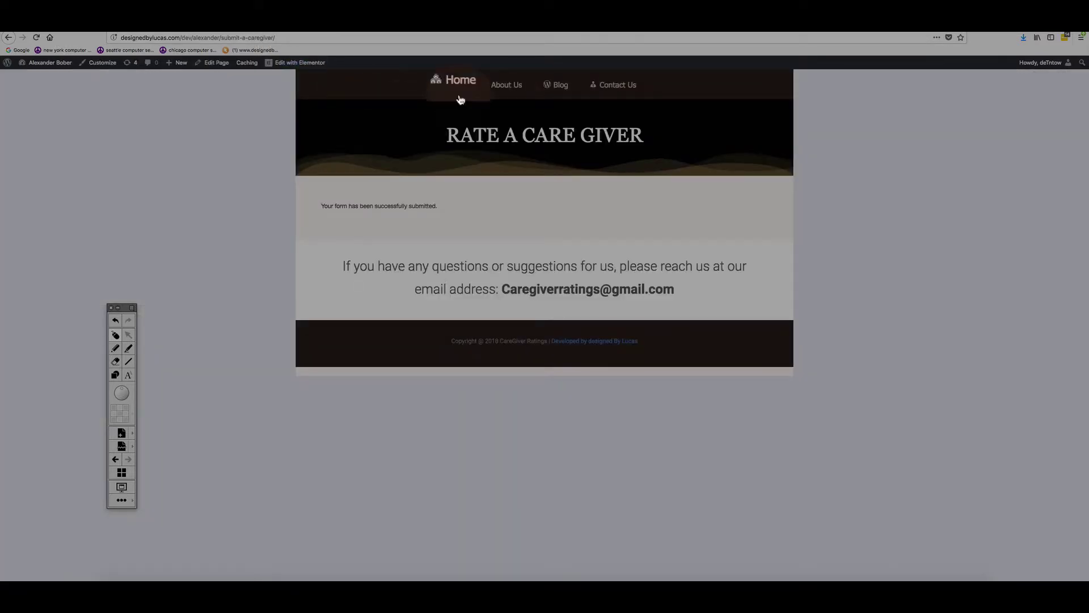
pyautogui.click(459, 91)
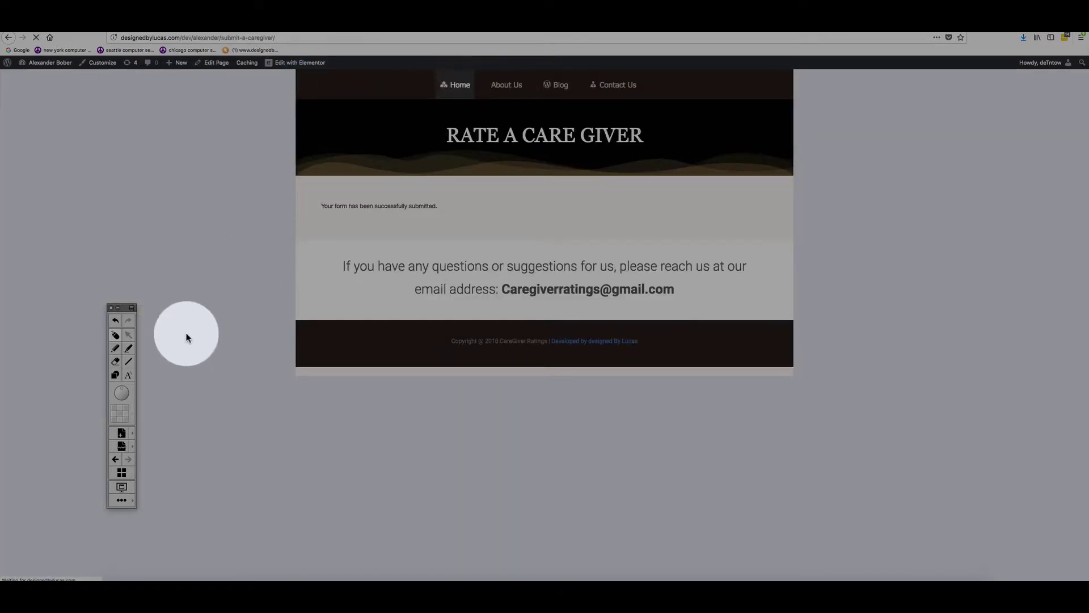
pyautogui.click(115, 348)
pyautogui.moveTo(421, 305); pyautogui.dragTo(501, 335)
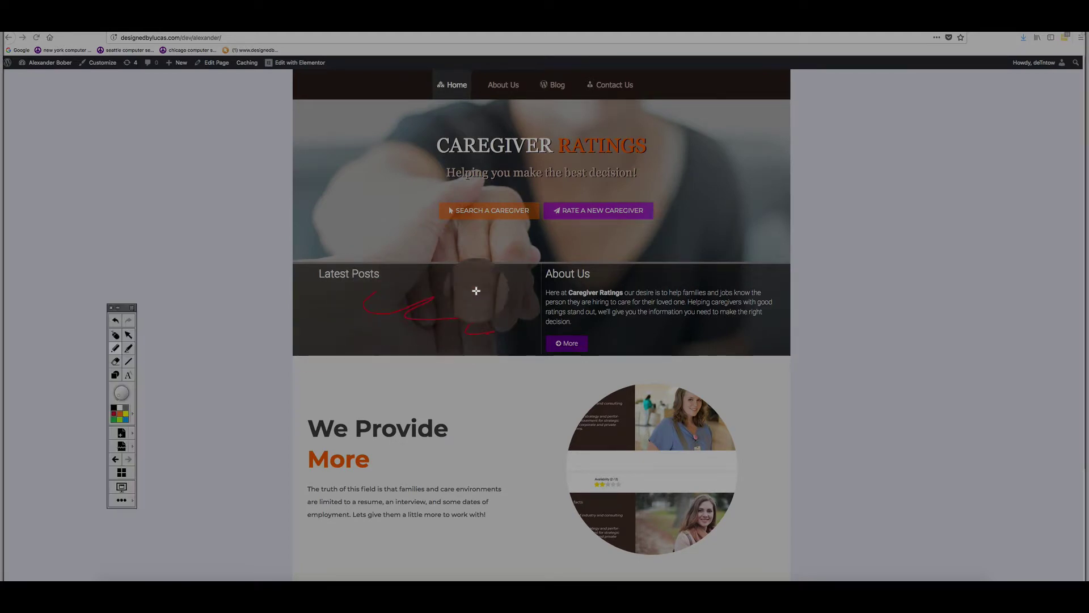
pyautogui.click(115, 335)
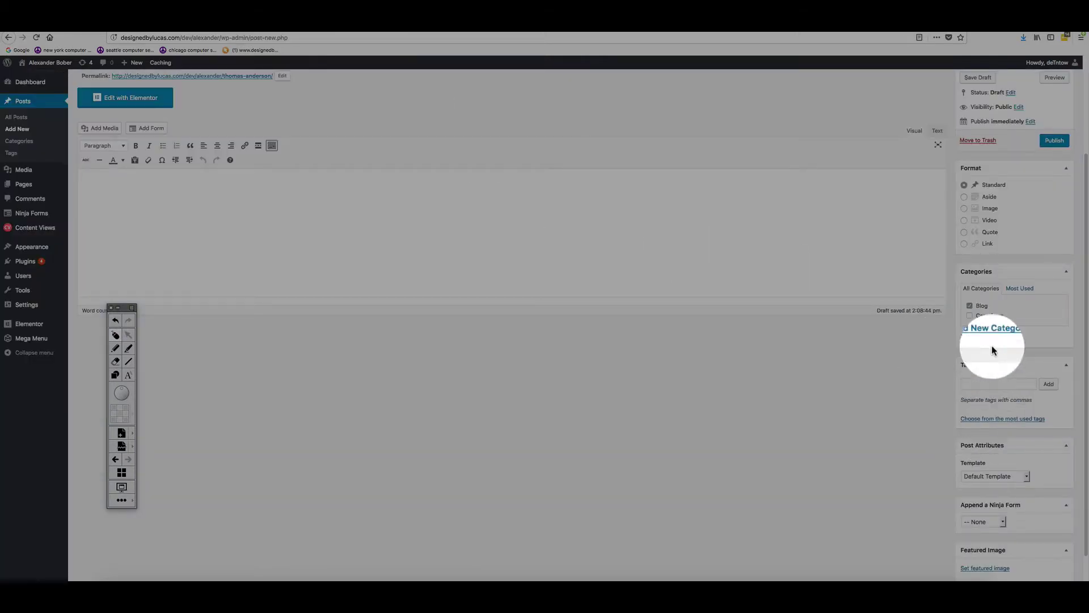
# Step: File the post under Caregivers instead of Blog, highlighting the front page's Latest Posts heading
pyautogui.click(969, 316)
pyautogui.click(969, 306)
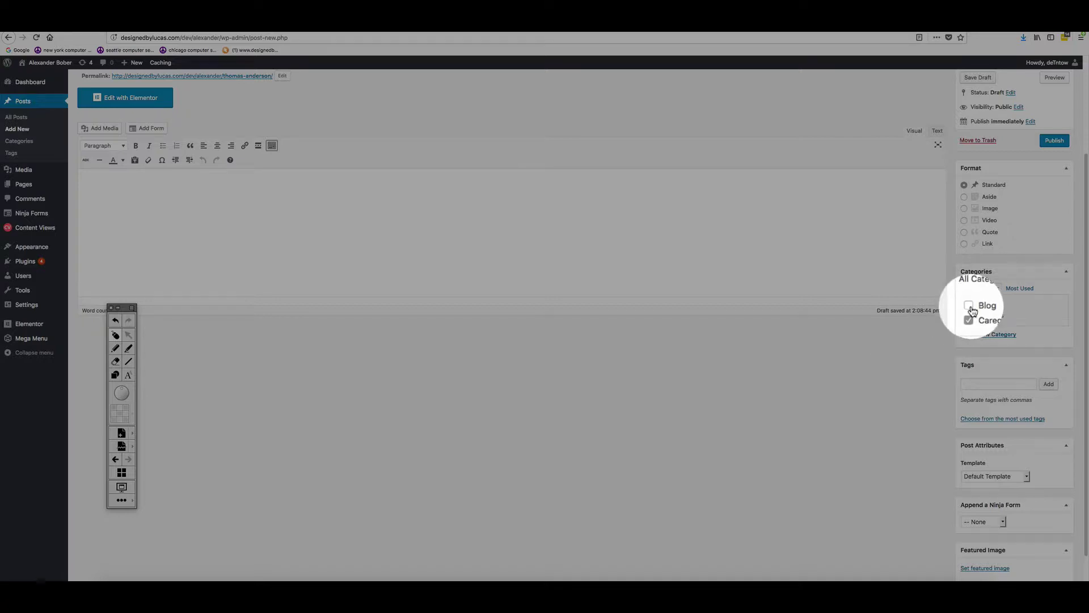
pyautogui.click(293, 34)
pyautogui.moveTo(379, 273); pyautogui.dragTo(314, 273)
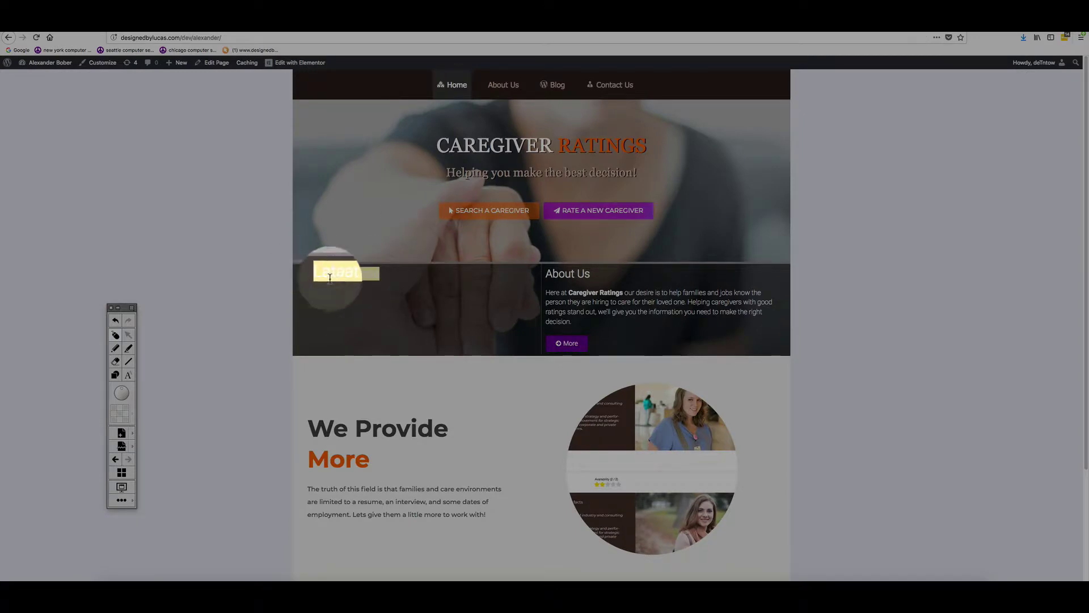
pyautogui.click(375, 36)
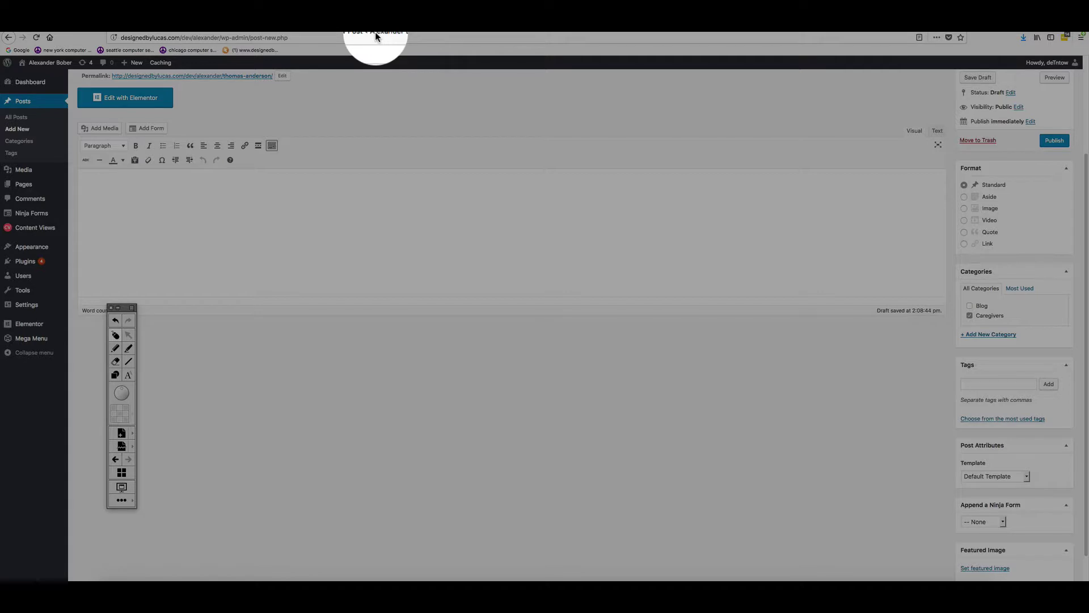
pyautogui.click(204, 227)
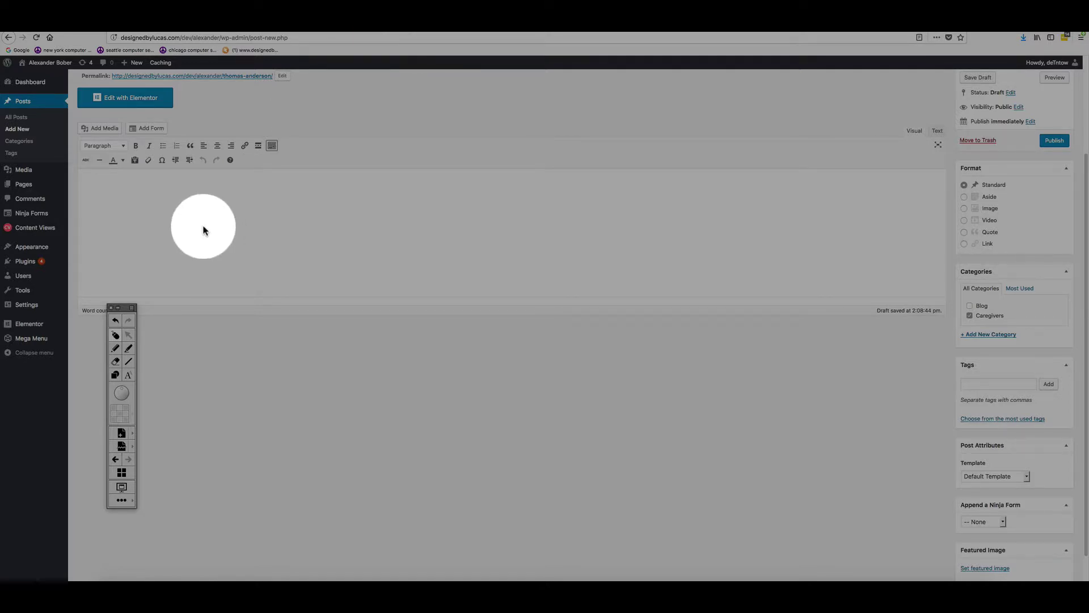
# Step: Open the caregiver post in Elementor and move the annotation palette out of the way
pyautogui.click(148, 100)
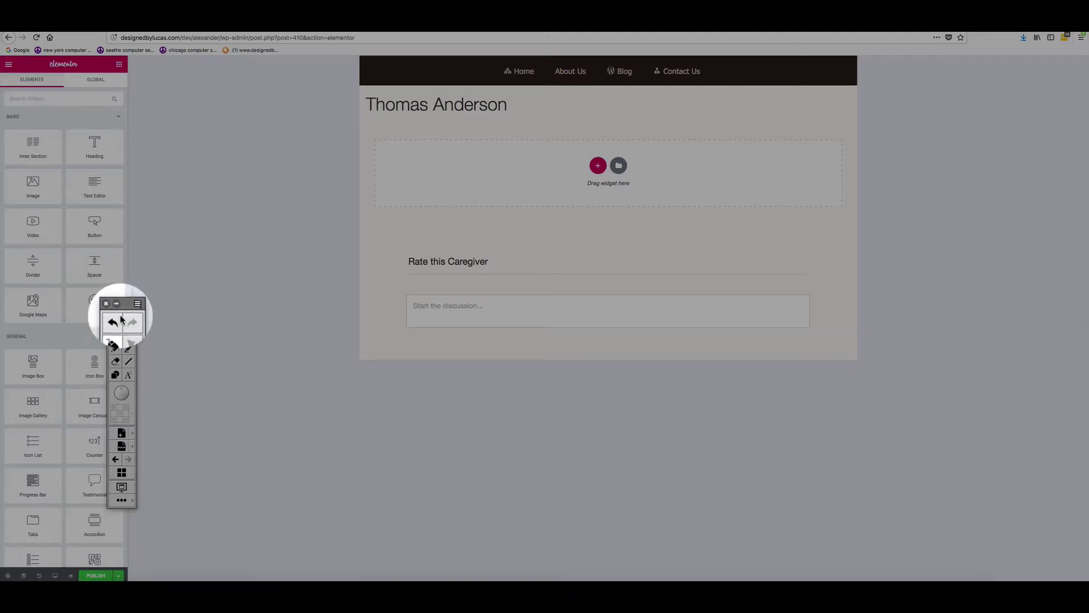
pyautogui.moveTo(124, 308); pyautogui.dragTo(163, 298)
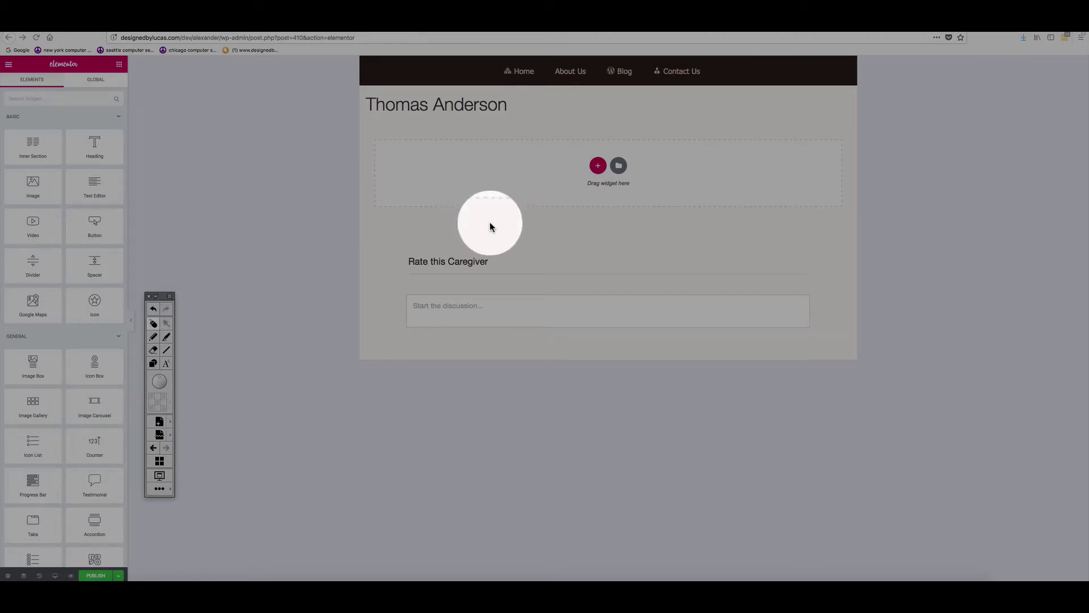
# Step: Insert the Caregiver Layout template from My Templates, importing its document settings
pyautogui.click(618, 166)
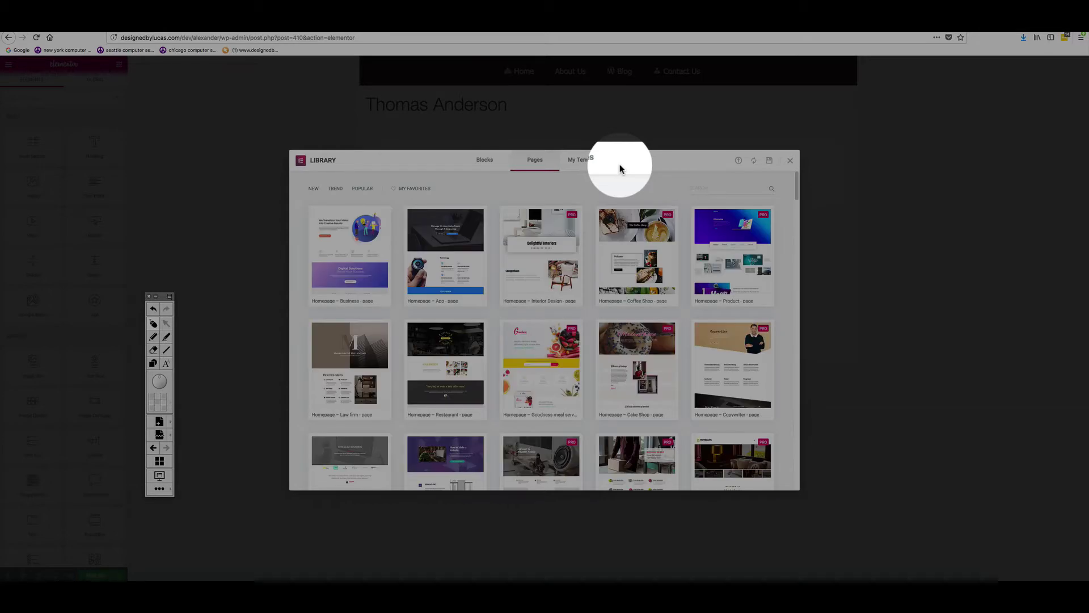
pyautogui.click(590, 165)
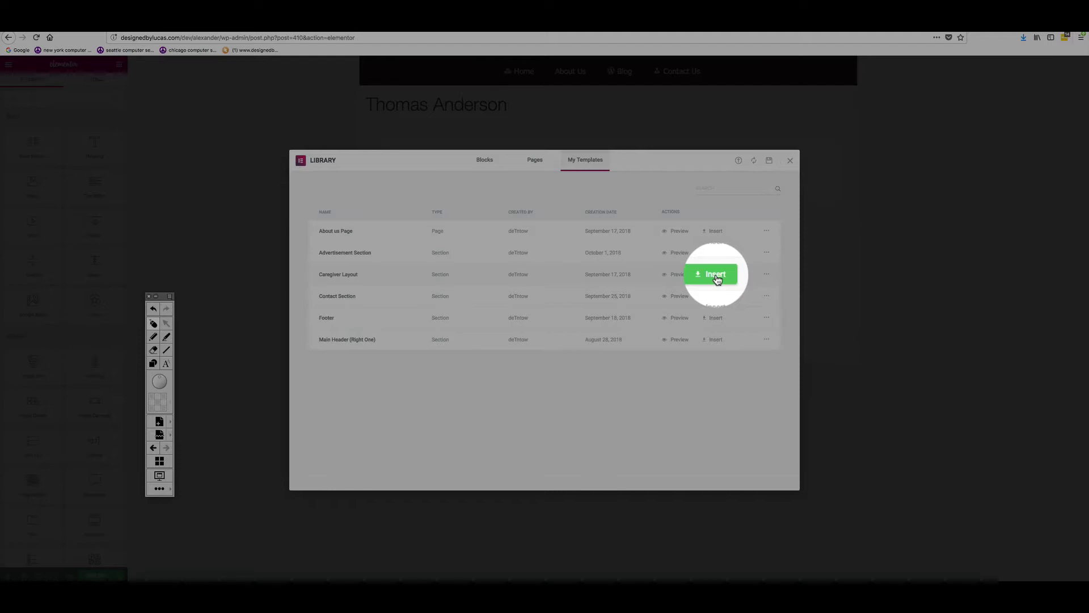
pyautogui.click(717, 278)
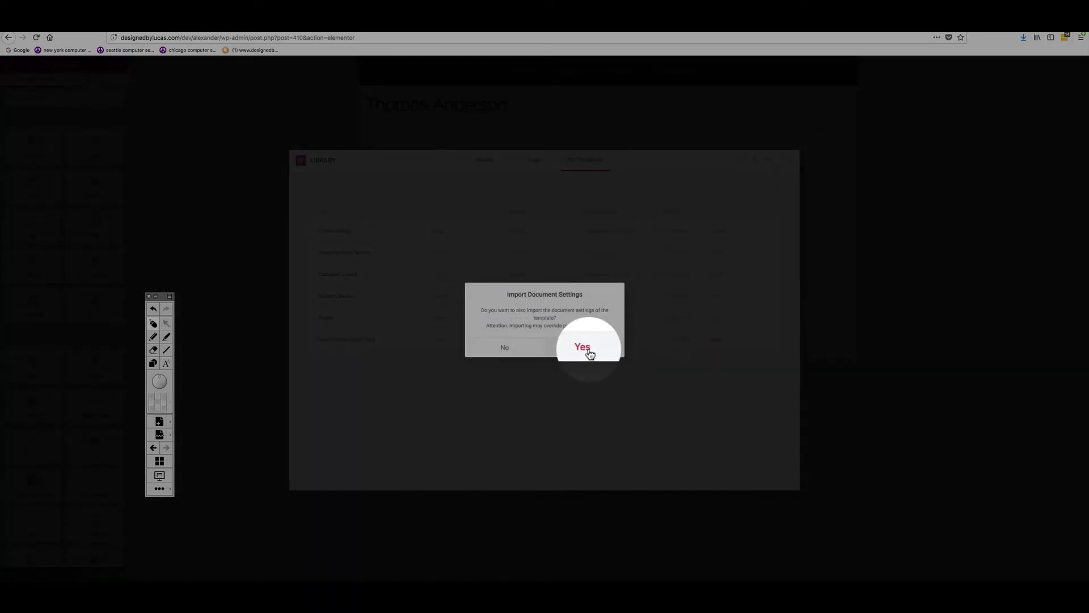
pyautogui.click(589, 351)
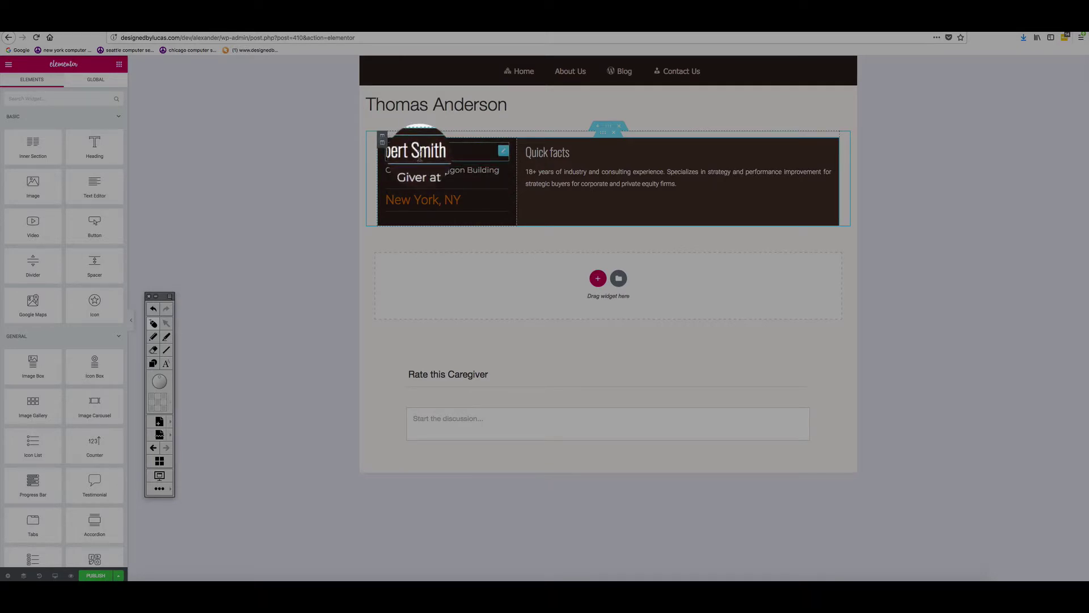
# Step: Select the Robert Smith heading and look through its Advanced and Style settings
pyautogui.click(154, 335)
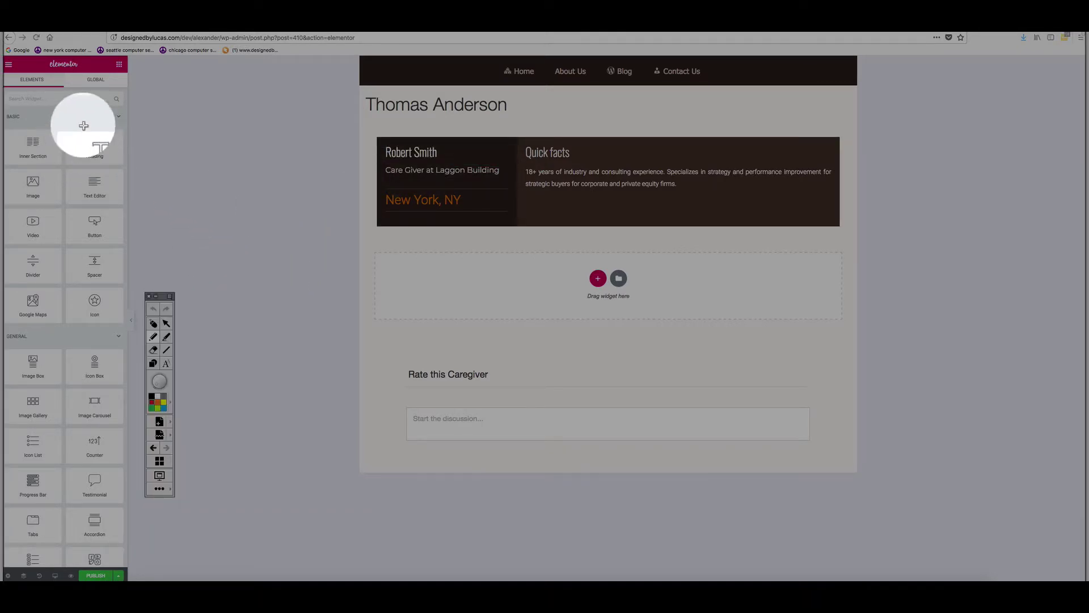
pyautogui.moveTo(71, 130)
pyautogui.mouseDown()
pyautogui.moveTo(49, 297)
pyautogui.moveTo(64, 450)
pyautogui.mouseUp()
pyautogui.moveTo(66, 121)
pyautogui.mouseDown()
pyautogui.moveTo(53, 158)
pyautogui.moveTo(8, 194)
pyautogui.moveTo(46, 281)
pyautogui.mouseUp()
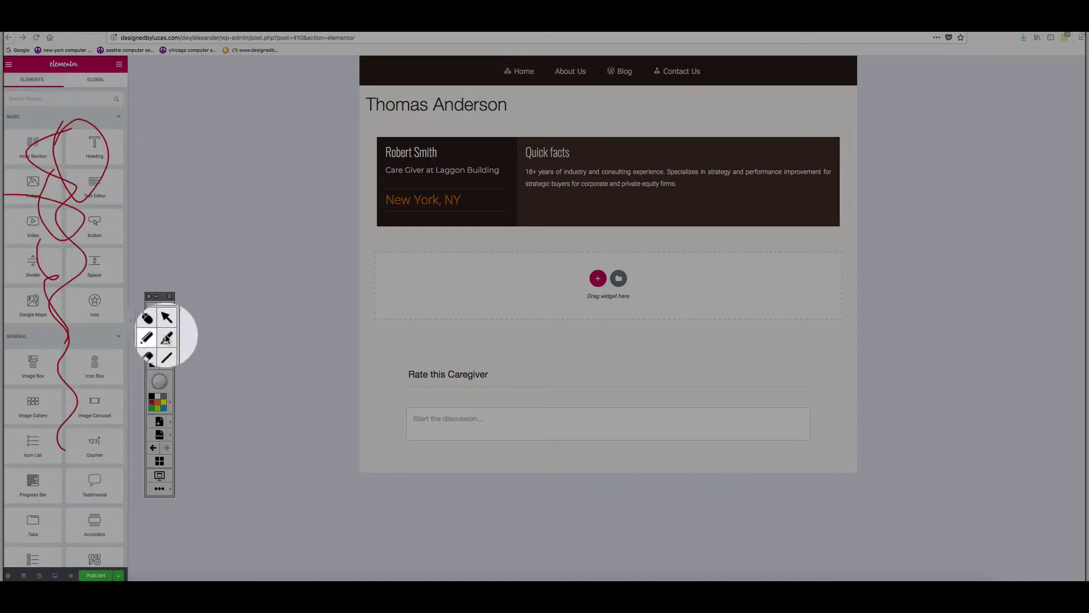
pyautogui.click(153, 324)
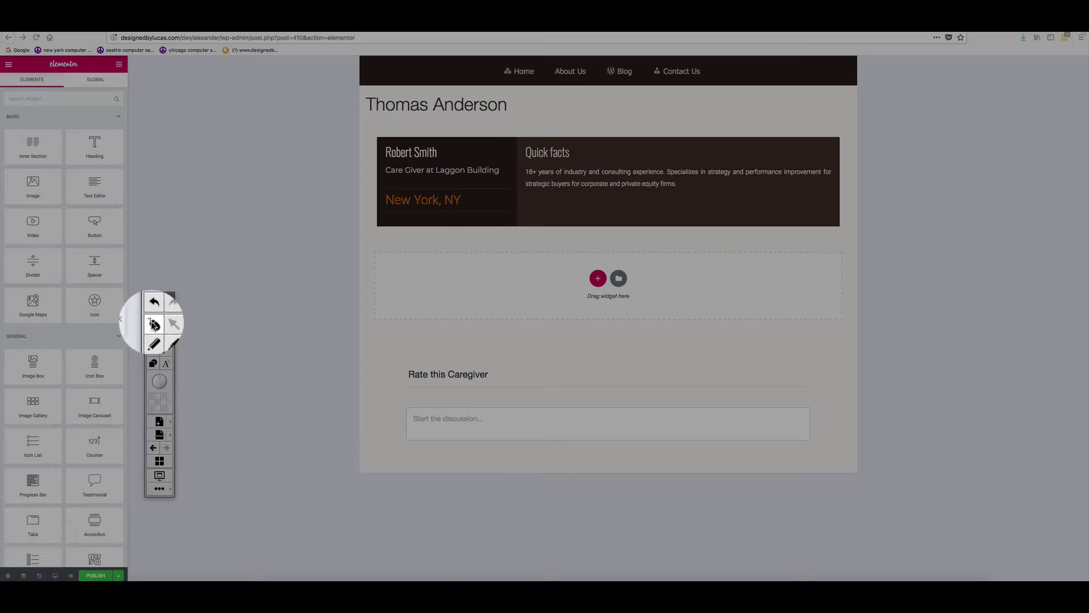
pyautogui.click(399, 155)
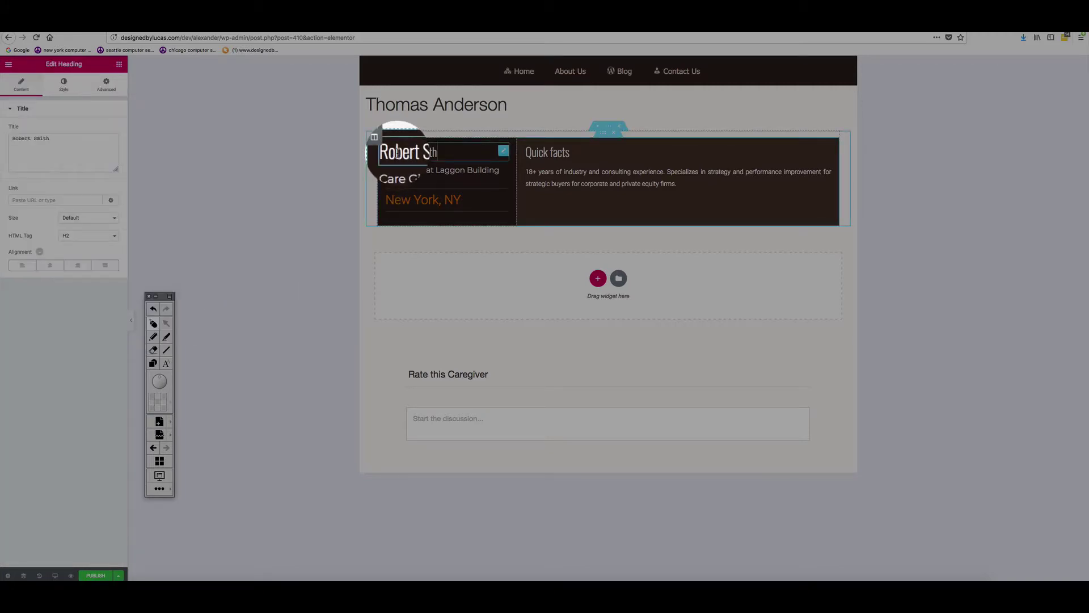
pyautogui.tripleClick(37, 140)
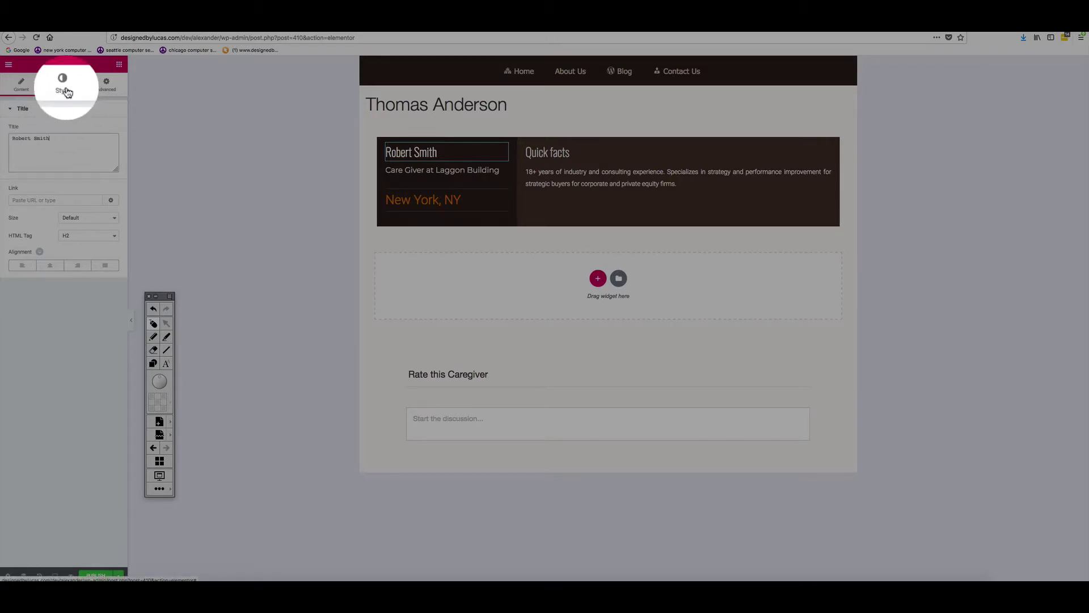
pyautogui.click(106, 86)
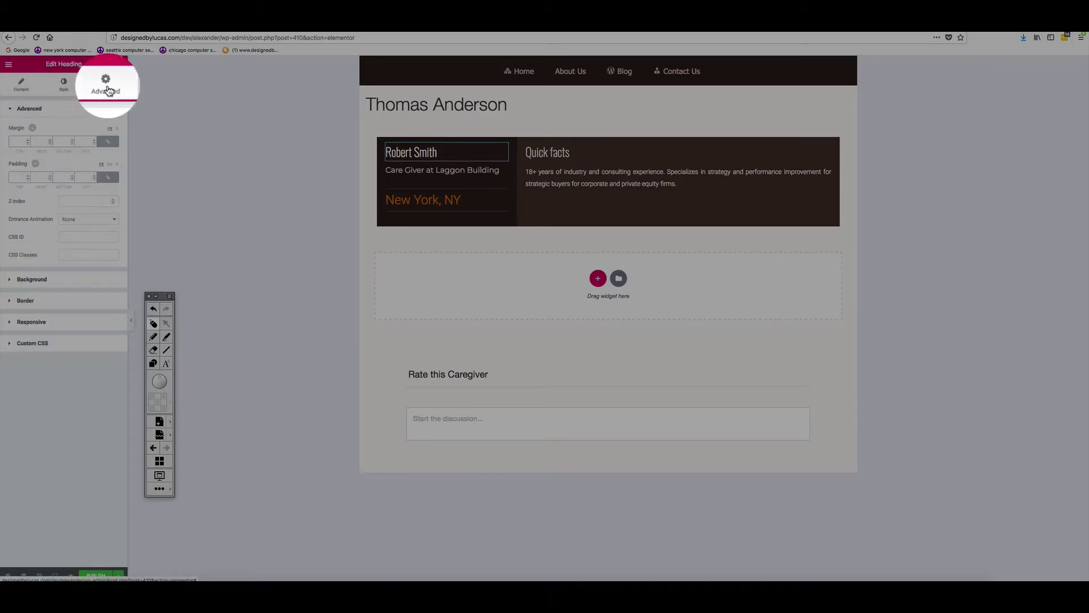
pyautogui.click(65, 87)
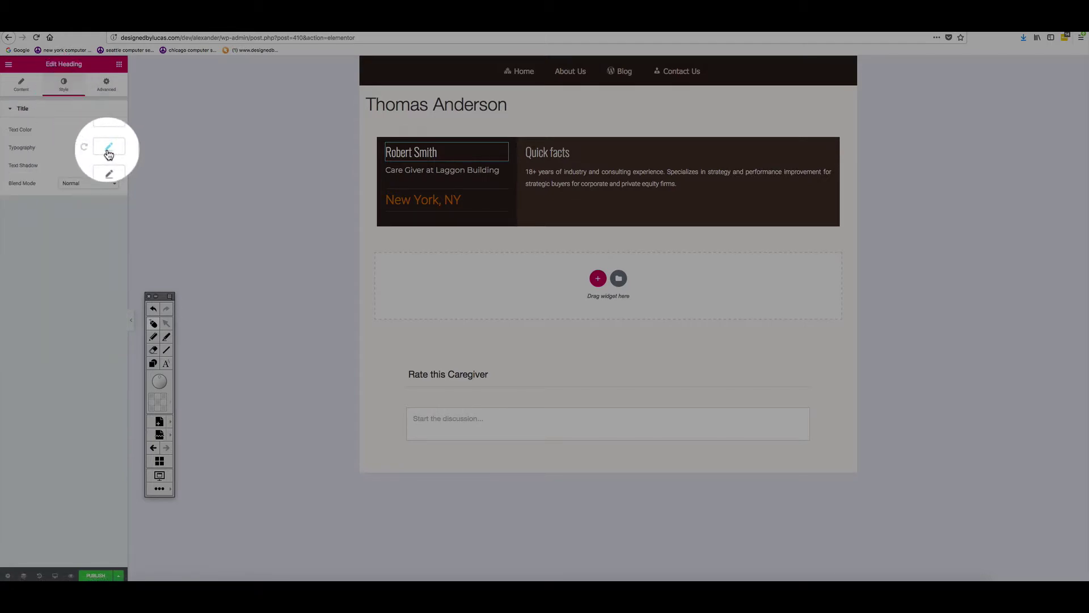
pyautogui.click(32, 91)
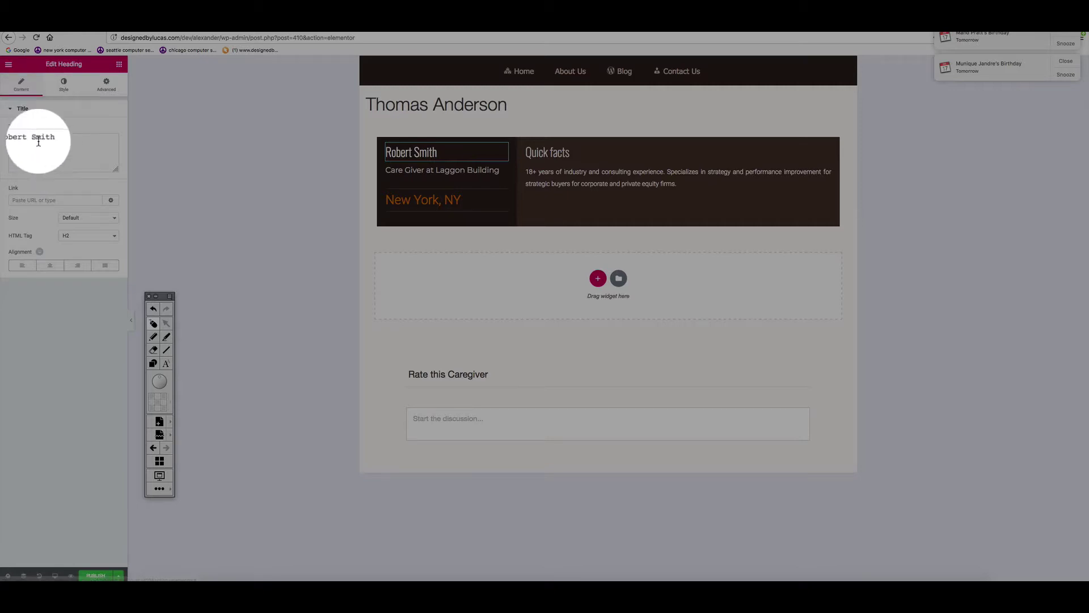
# Step: Replace the Robert Smith heading with the caregiver's full name from the email
pyautogui.moveTo(50, 138); pyautogui.dragTo(2, 134)
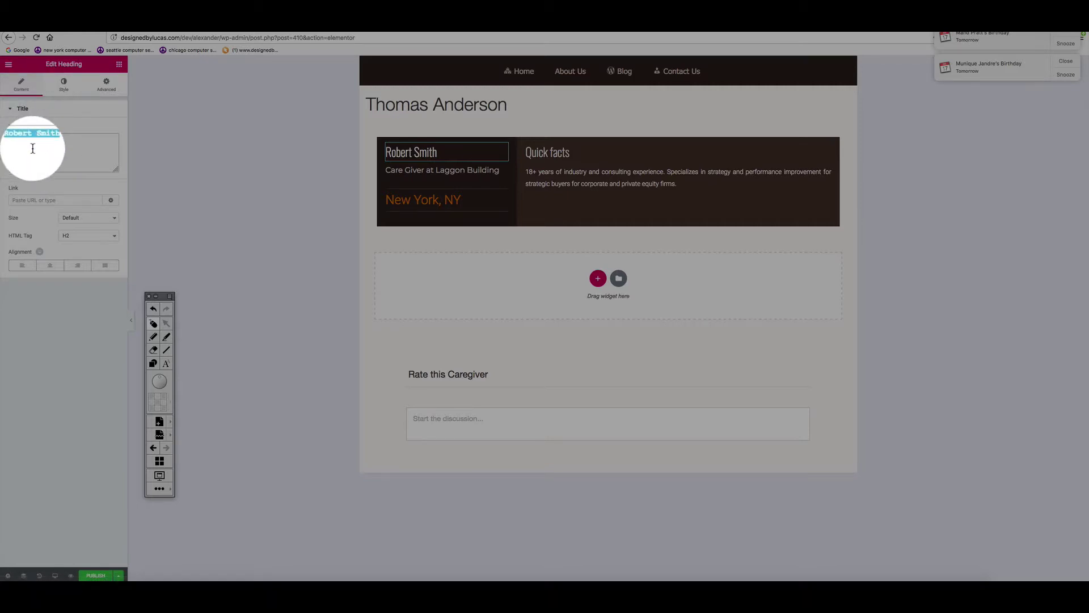
pyautogui.click(178, 33)
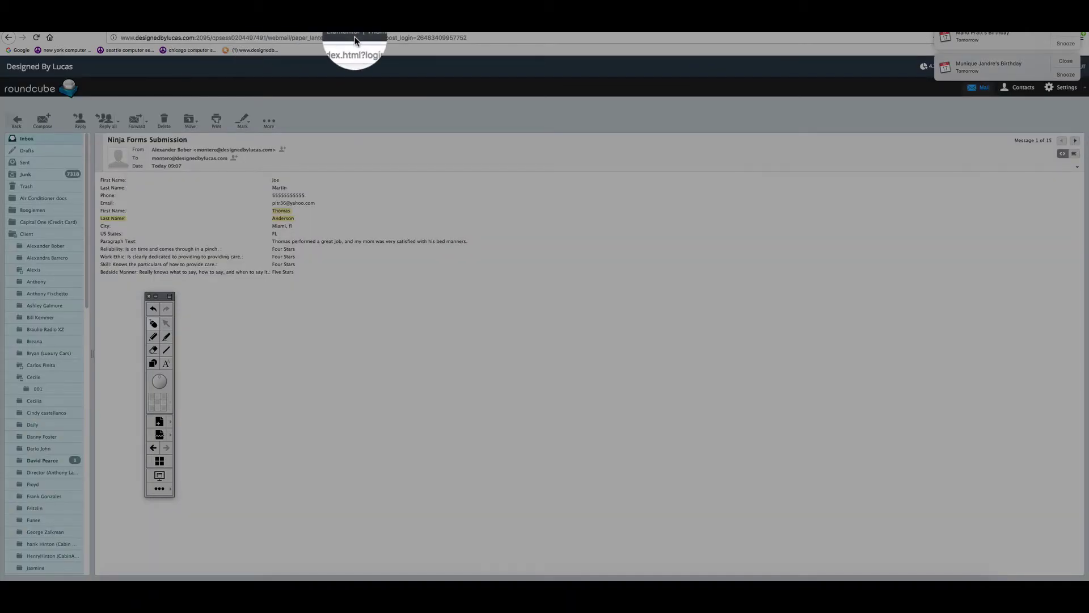
pyautogui.click(353, 32)
pyautogui.tripleClick(48, 140)
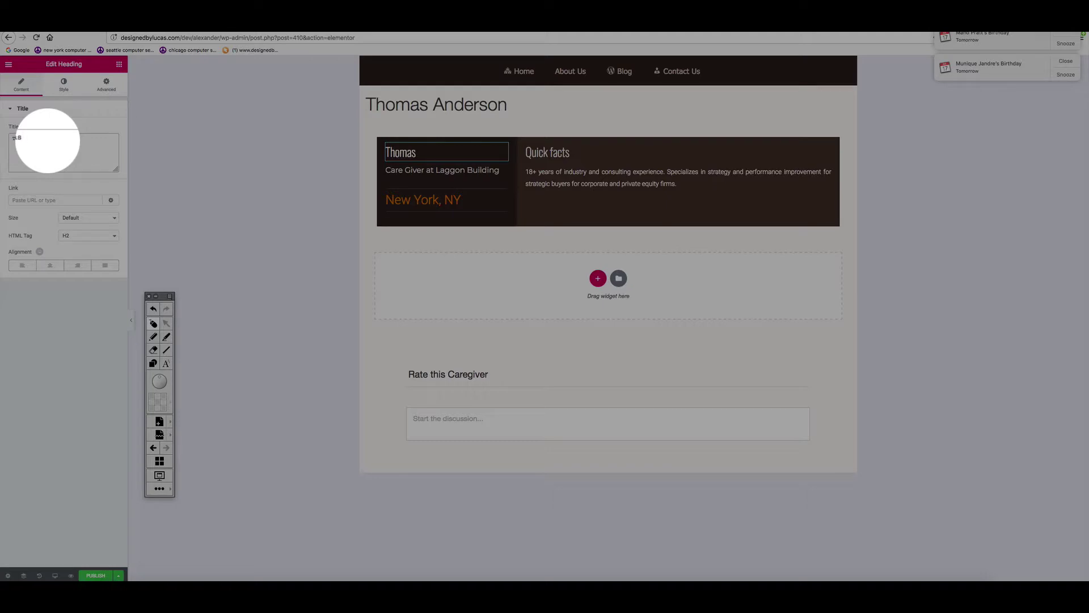
# Step: Change the workplace heading to 'Care Giver at Mercy Hospital'
pyautogui.click(407, 170)
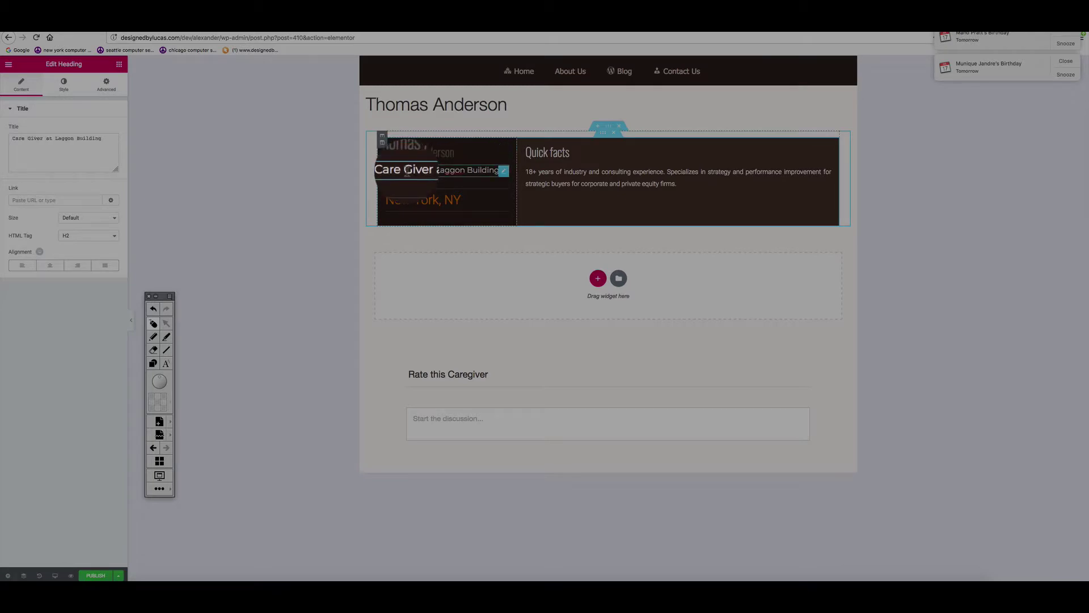
pyautogui.click(97, 138)
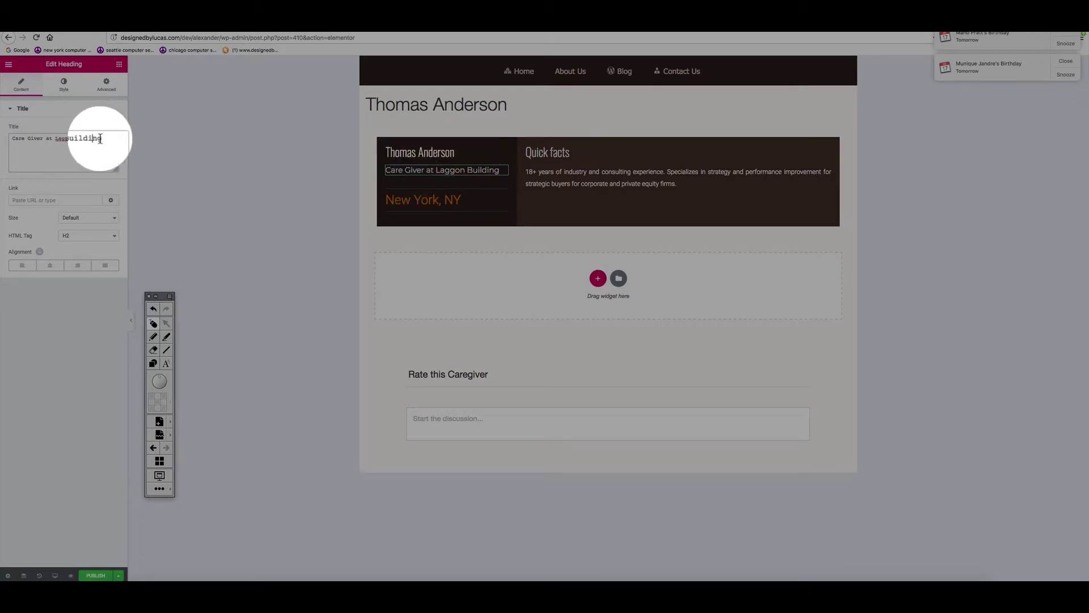
pyautogui.keyDown('shift'); pyautogui.click(57, 138); pyautogui.keyUp('shift')
pyautogui.write('M')
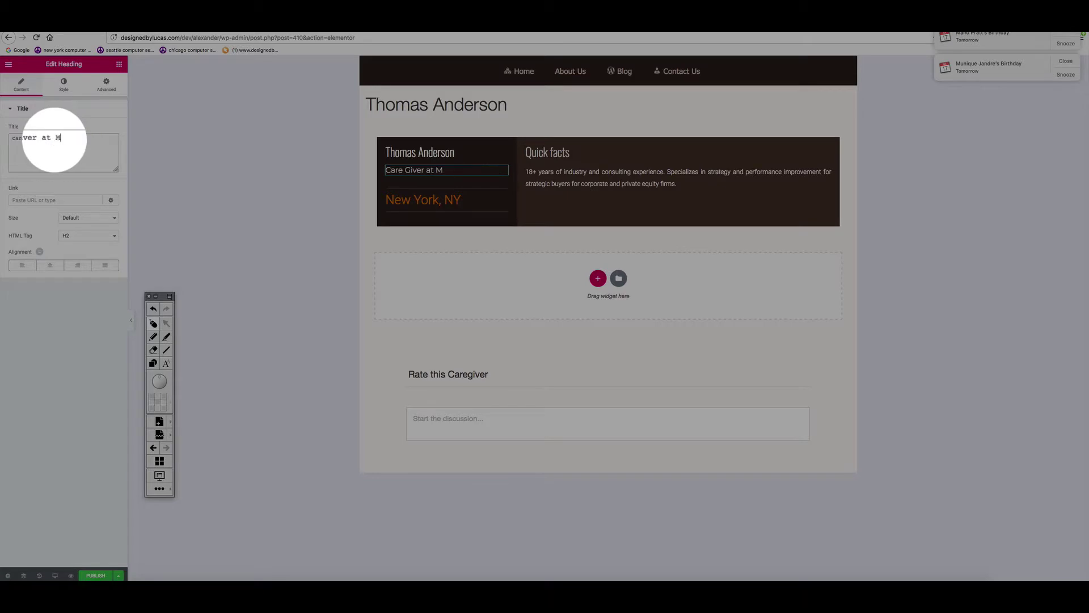
pyautogui.write('ercy Hospital')
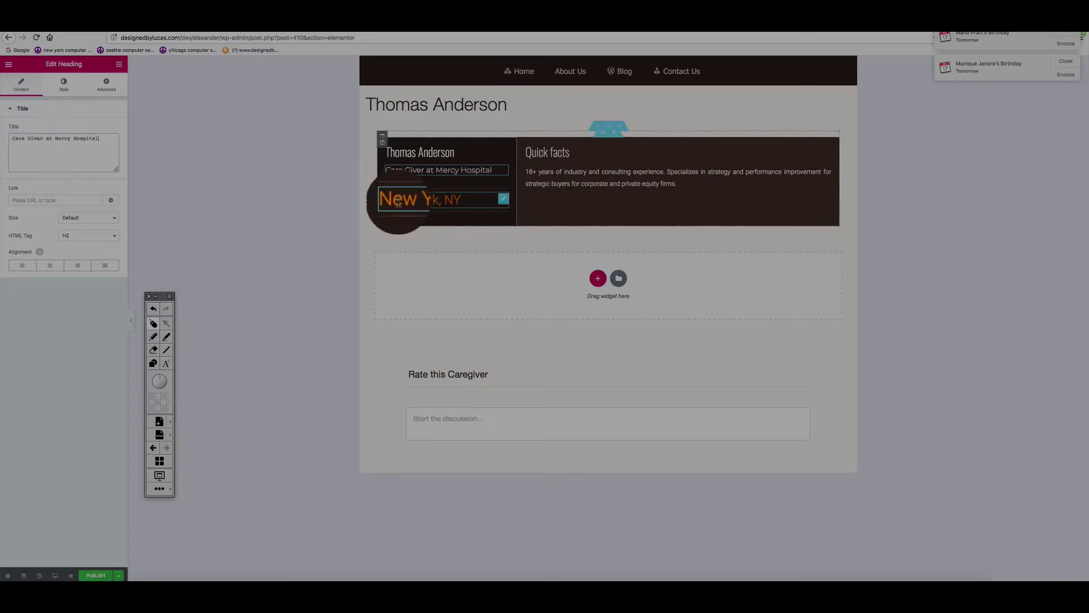
# Step: Change the location heading from 'New York, NY' to 'Miami, FL'
pyautogui.click(414, 197)
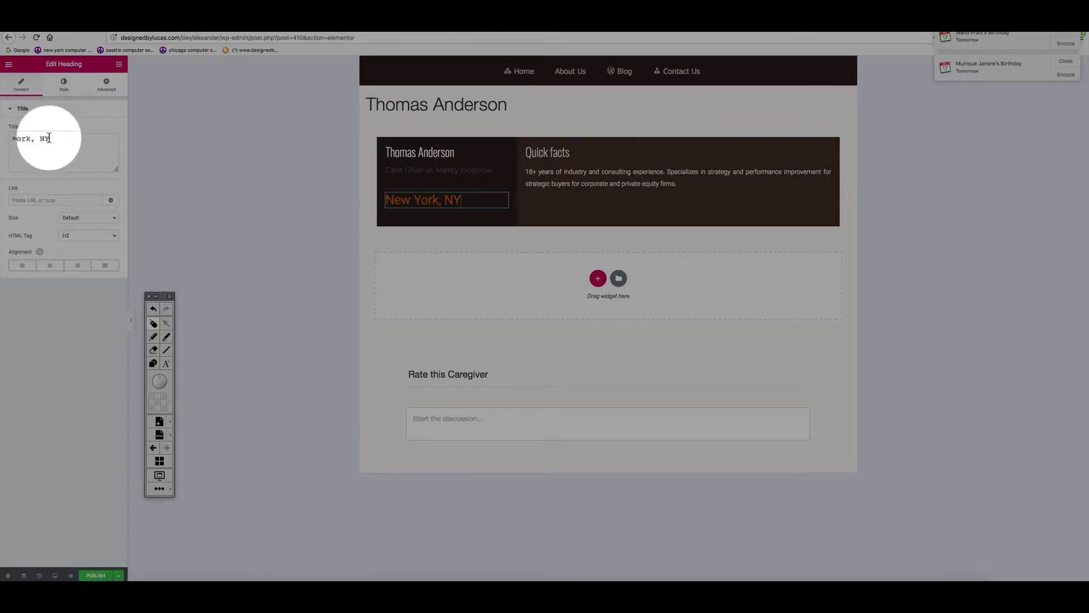
pyautogui.moveTo(45, 139); pyautogui.dragTo(3, 137)
pyautogui.write('Miami')
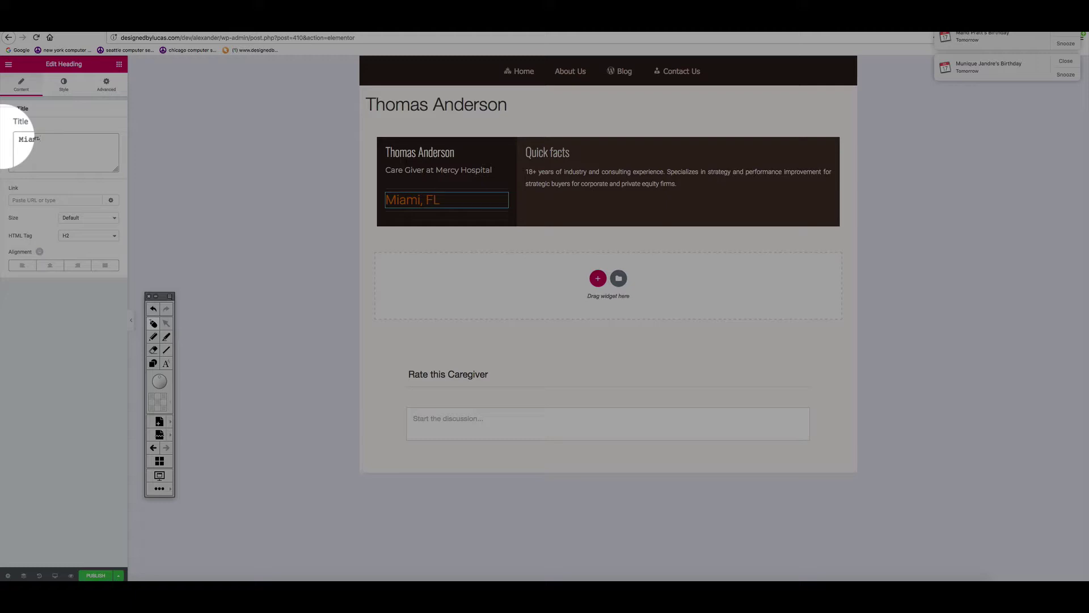
pyautogui.write(', FL')
pyautogui.click(545, 172)
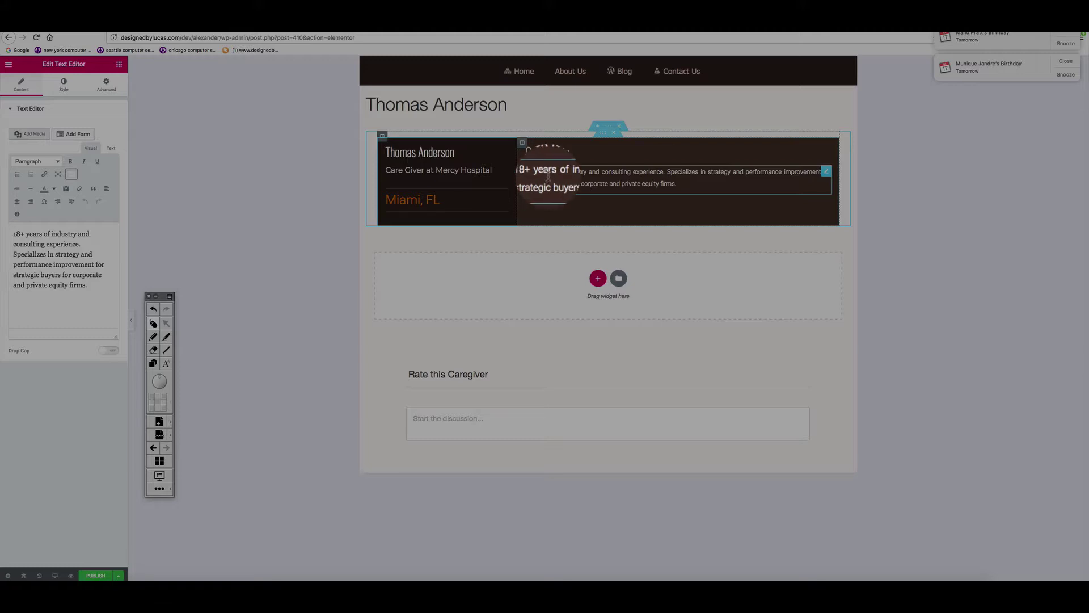
# Step: Replace the Quick facts text with the email's review sentence about a great job and good bed manners
pyautogui.click(183, 34)
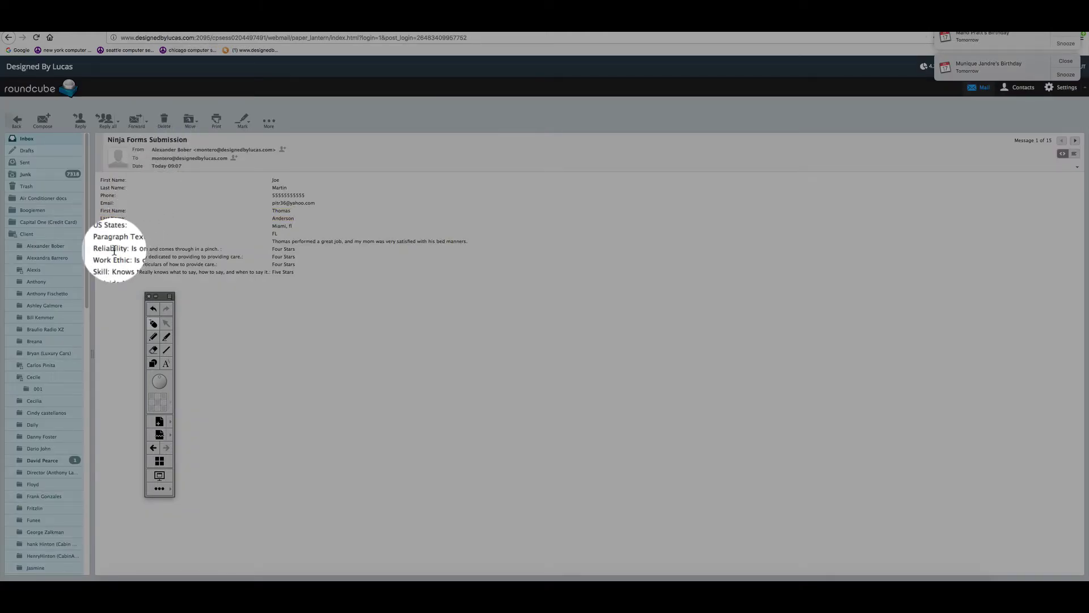
pyautogui.moveTo(274, 242); pyautogui.dragTo(466, 242)
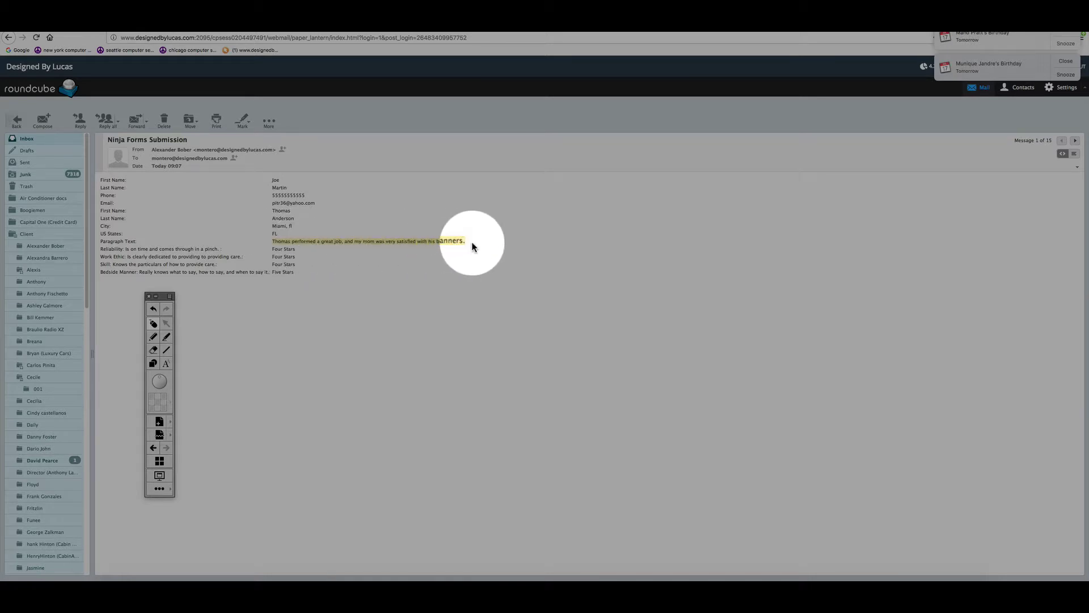
pyautogui.click(363, 35)
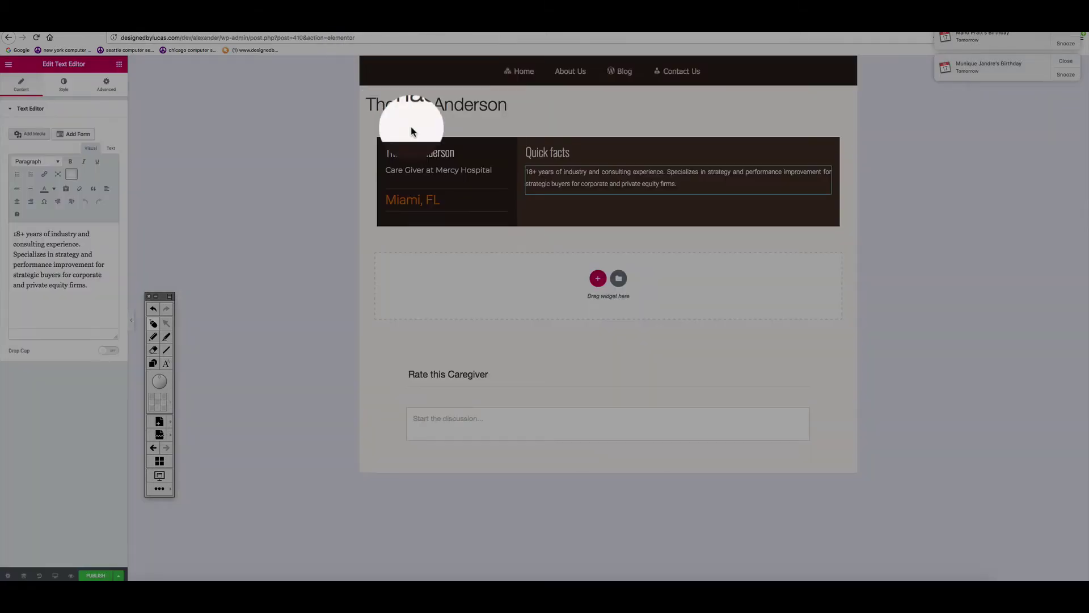
pyautogui.click(92, 285)
pyautogui.moveTo(93, 284); pyautogui.dragTo(6, 232)
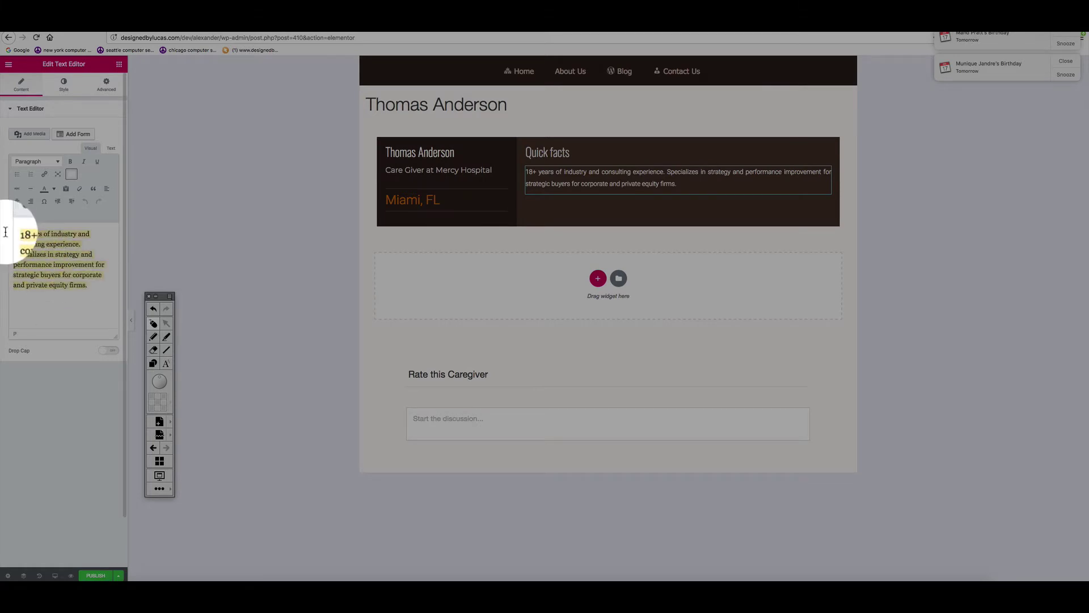
pyautogui.press('BackSpace')
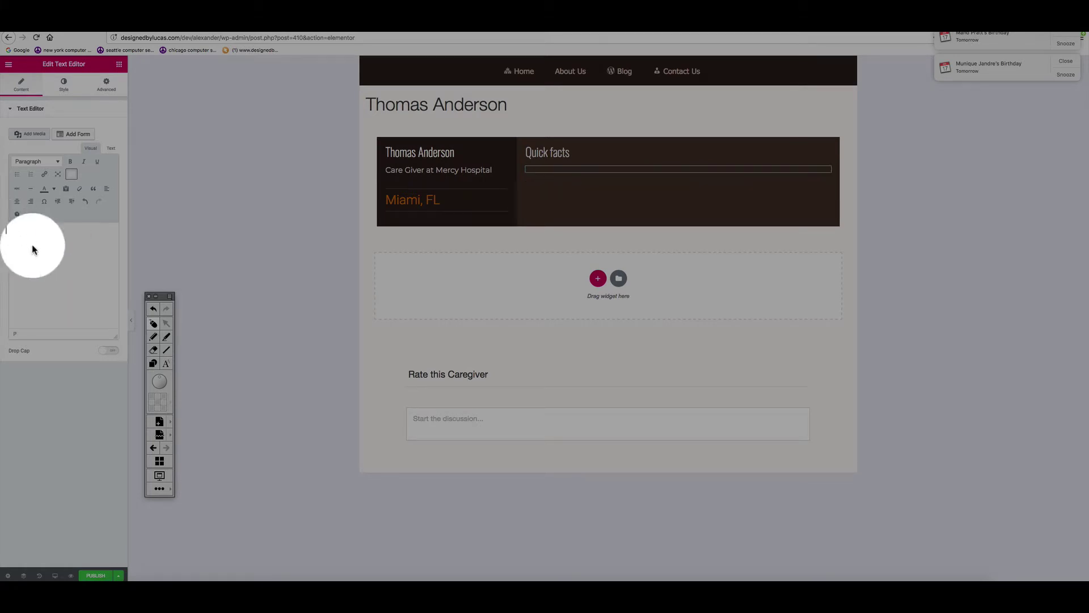
pyautogui.rightClick(32, 244)
pyautogui.rightClick(32, 261)
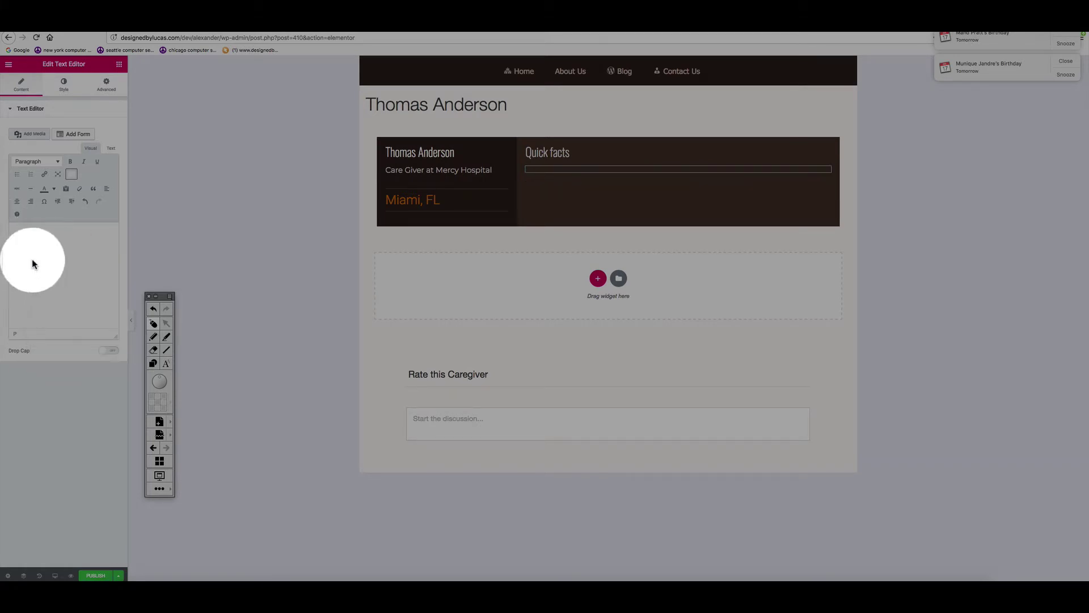
pyautogui.click(31, 244)
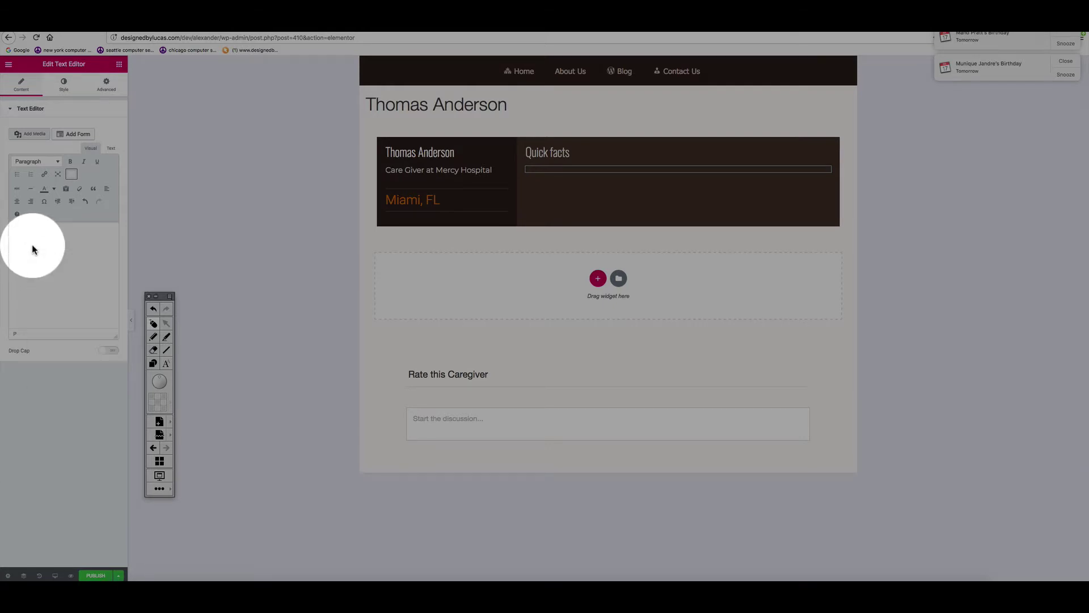
pyautogui.write('Thomas performed a great job, and my mom was very satisfied with his bed manners.')
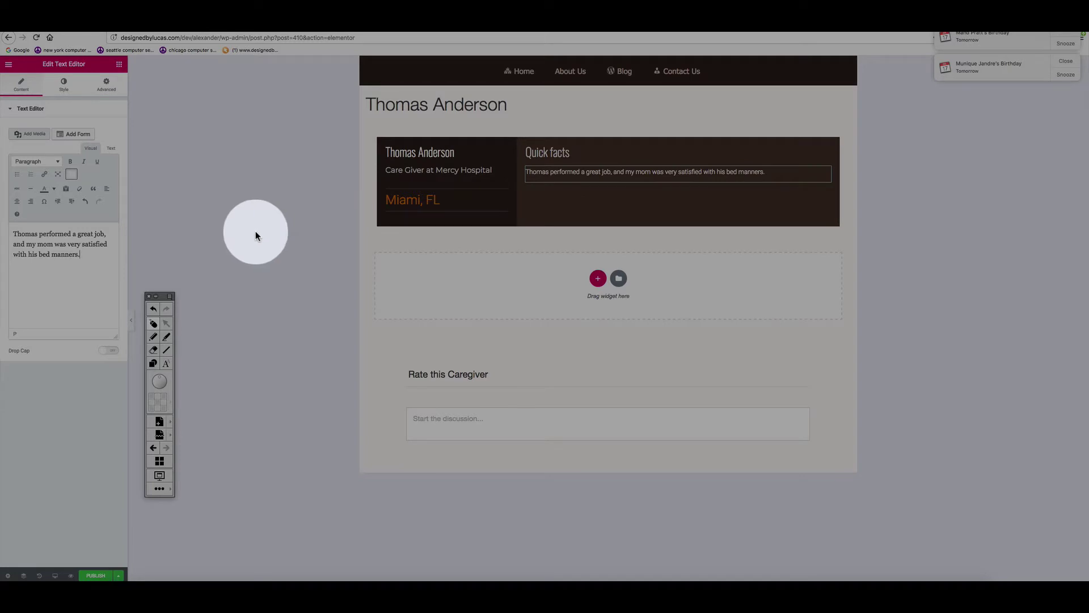
# Step: Publish the updated caregiver page and bring up the Elementor main menu
pyautogui.click(95, 576)
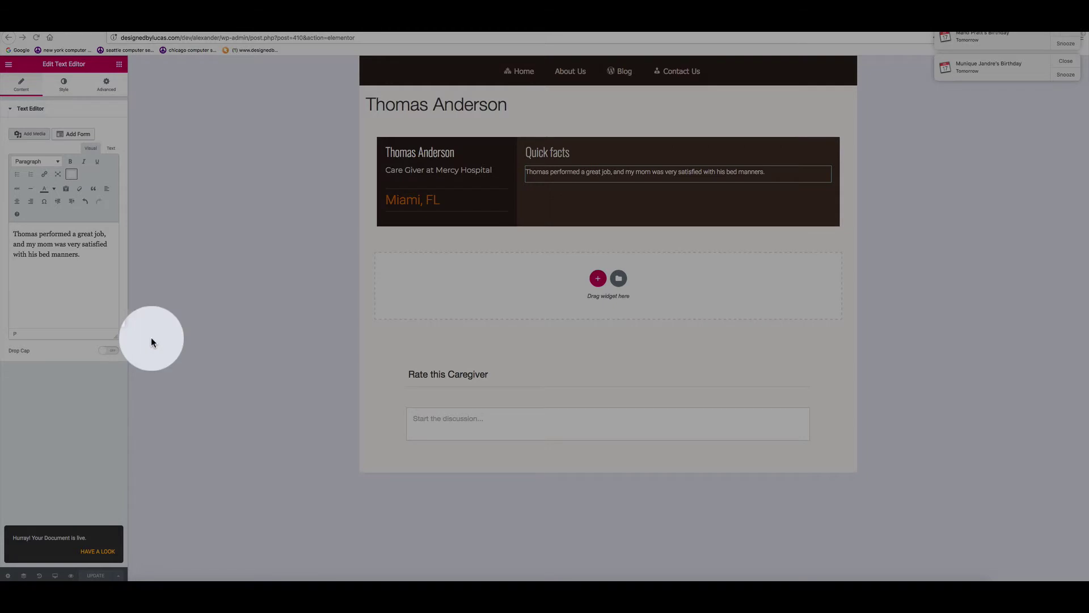
pyautogui.click(151, 337)
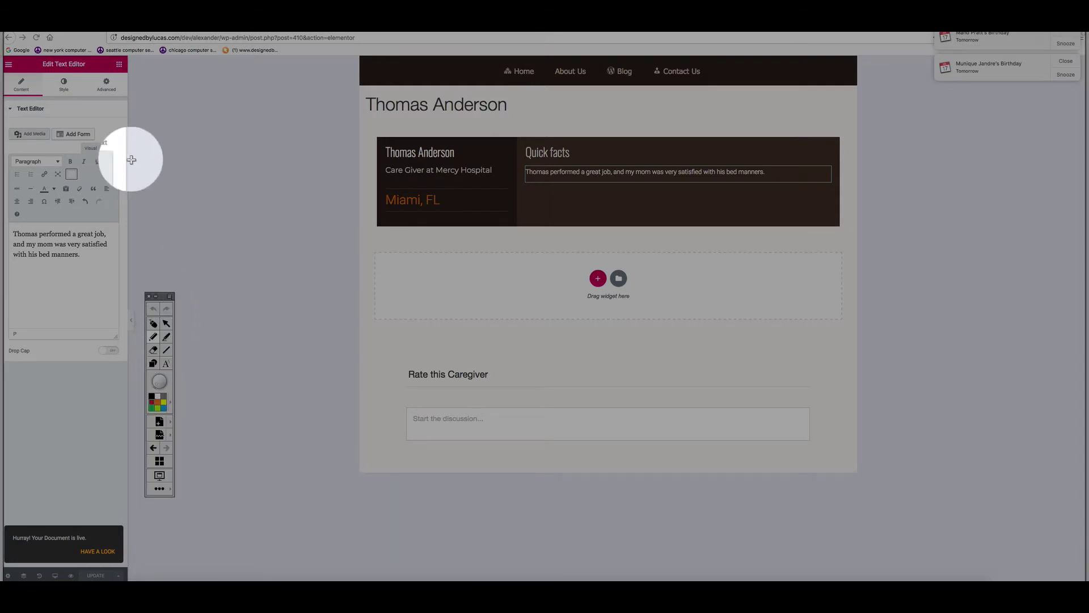
pyautogui.moveTo(33, 82)
pyautogui.mouseDown()
pyautogui.moveTo(33, 40)
pyautogui.moveTo(21, 66)
pyautogui.moveTo(75, 105)
pyautogui.mouseUp()
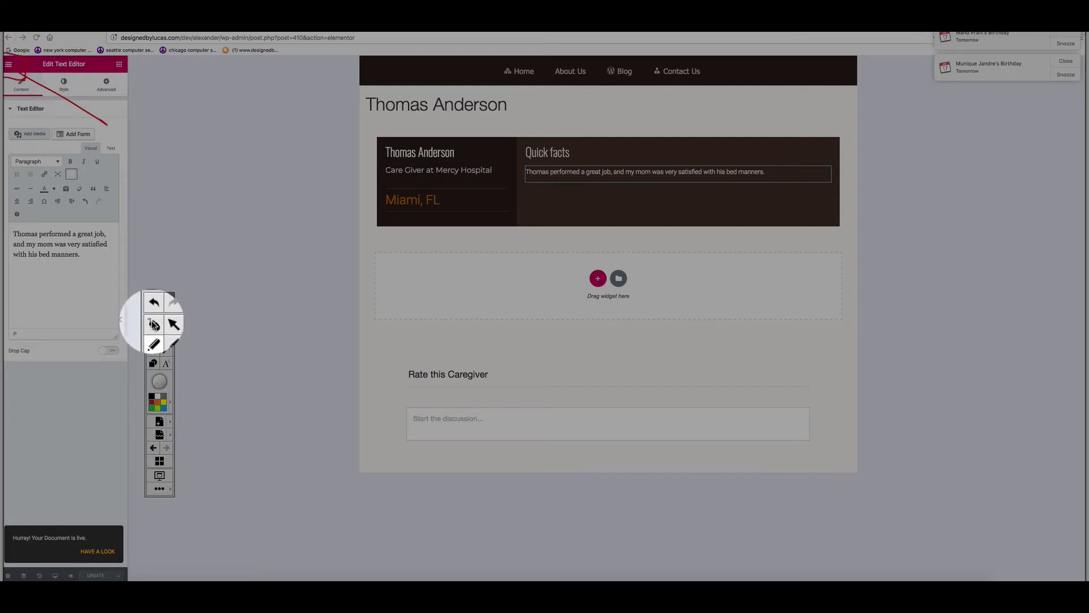
pyautogui.click(166, 323)
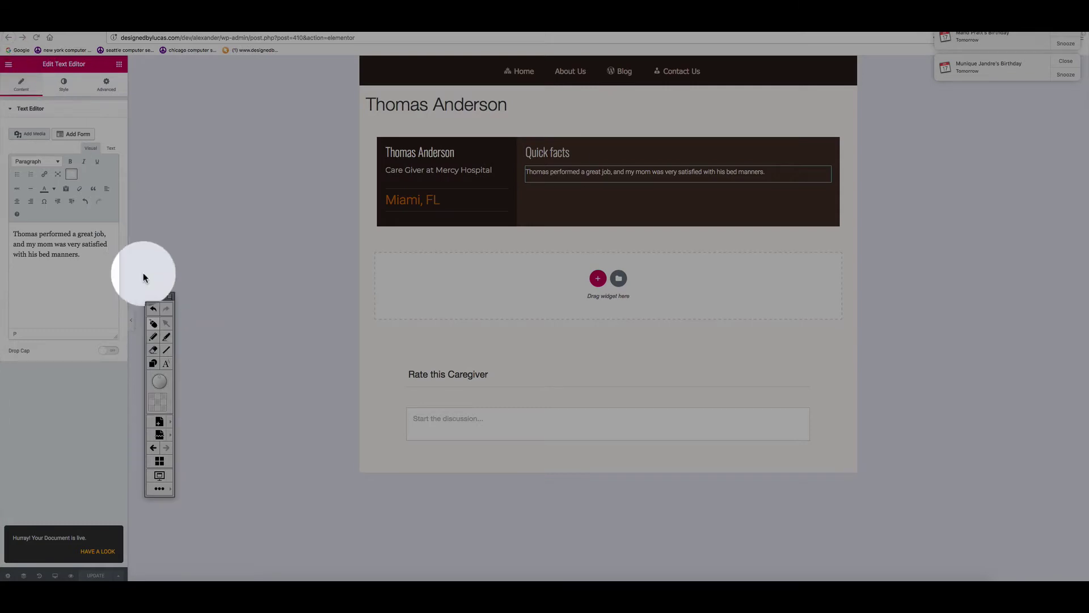
pyautogui.click(13, 67)
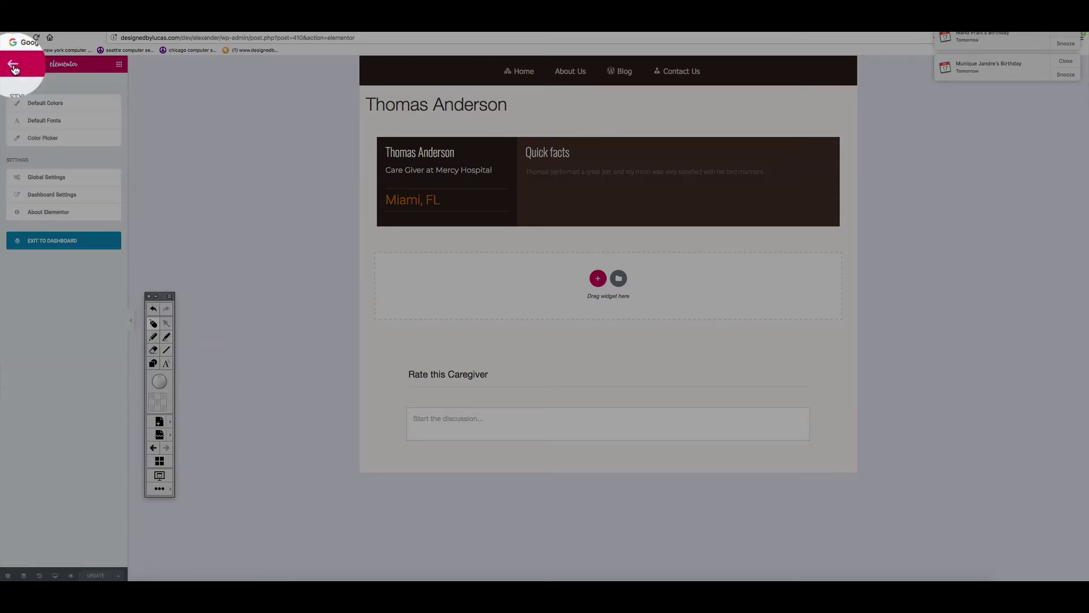
# Step: Exit Elementor to the dashboard and switch to the Caregiver Ratings homepage tab
pyautogui.click(52, 244)
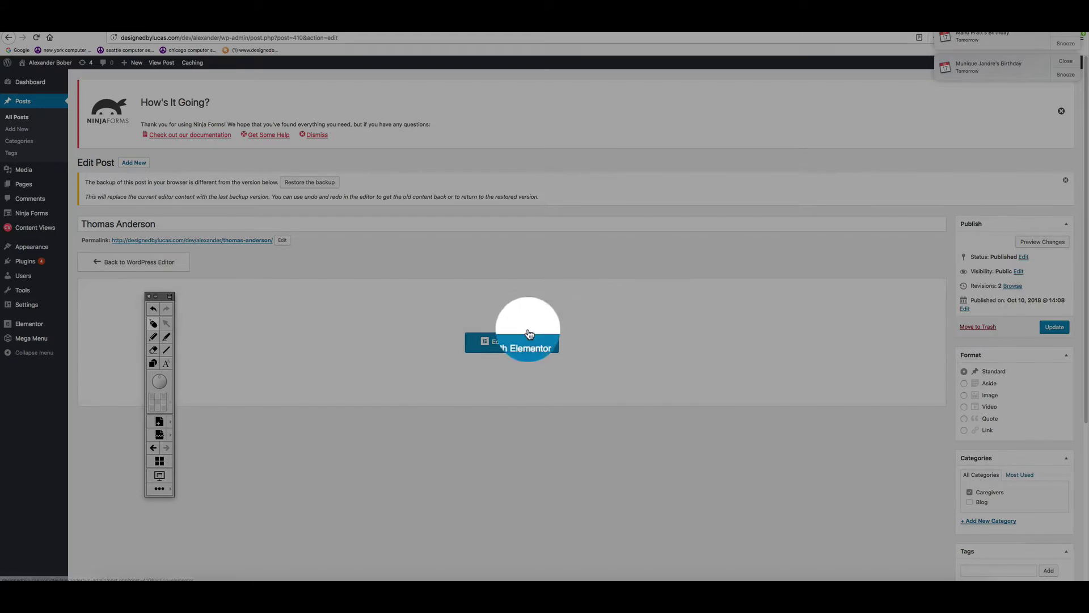
pyautogui.click(293, 33)
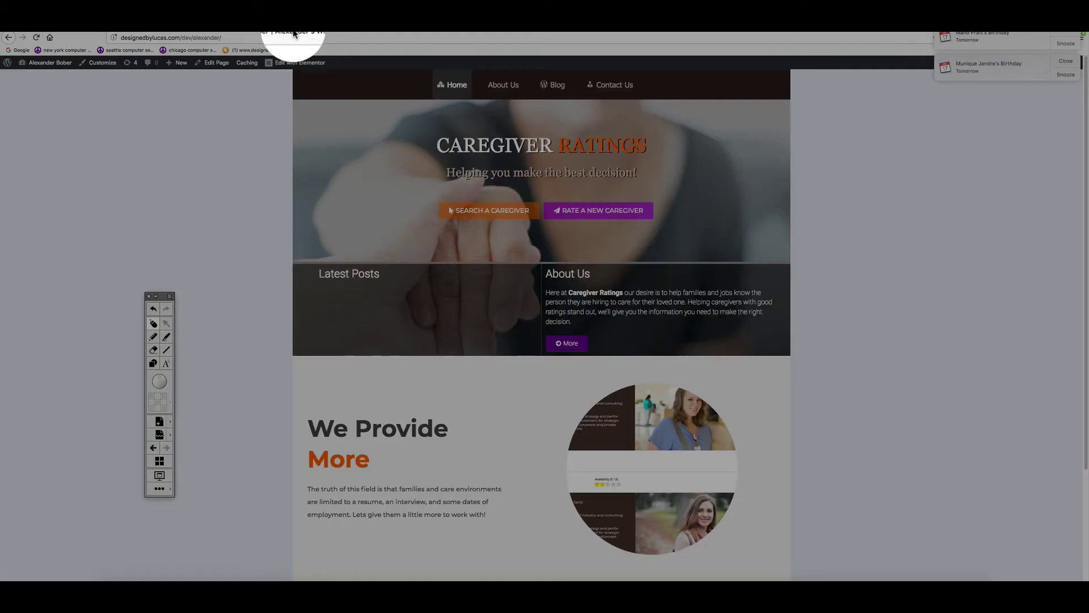
# Step: Search the site for caregivers to see the new Mercy Hospital, Miami, FL listing
pyautogui.click(496, 217)
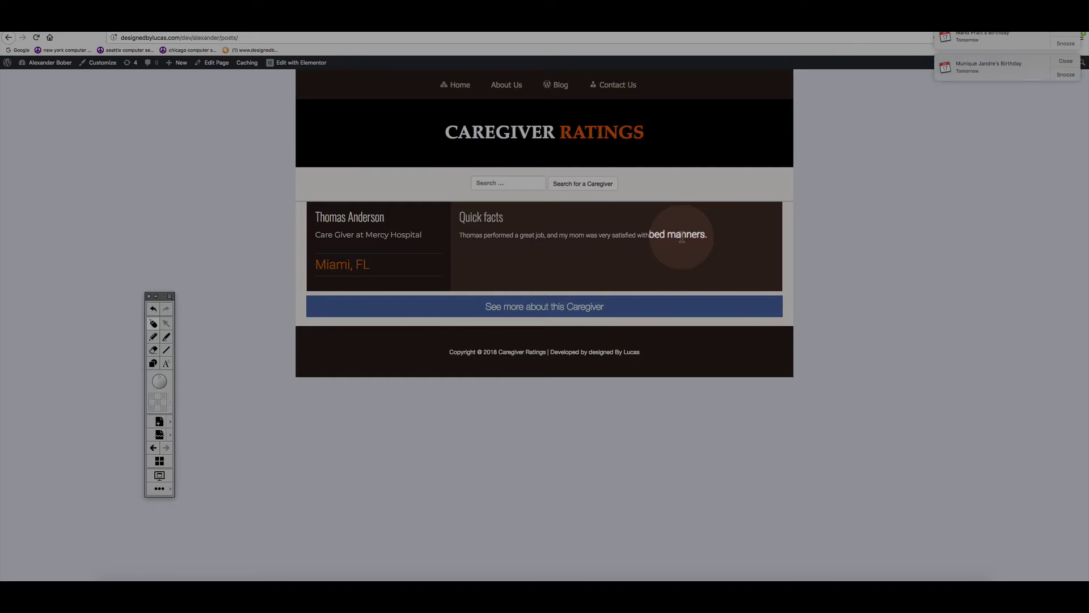
# Step: Check the star rating rows and submitted field values in the Ninja Forms Submission email
pyautogui.click(171, 31)
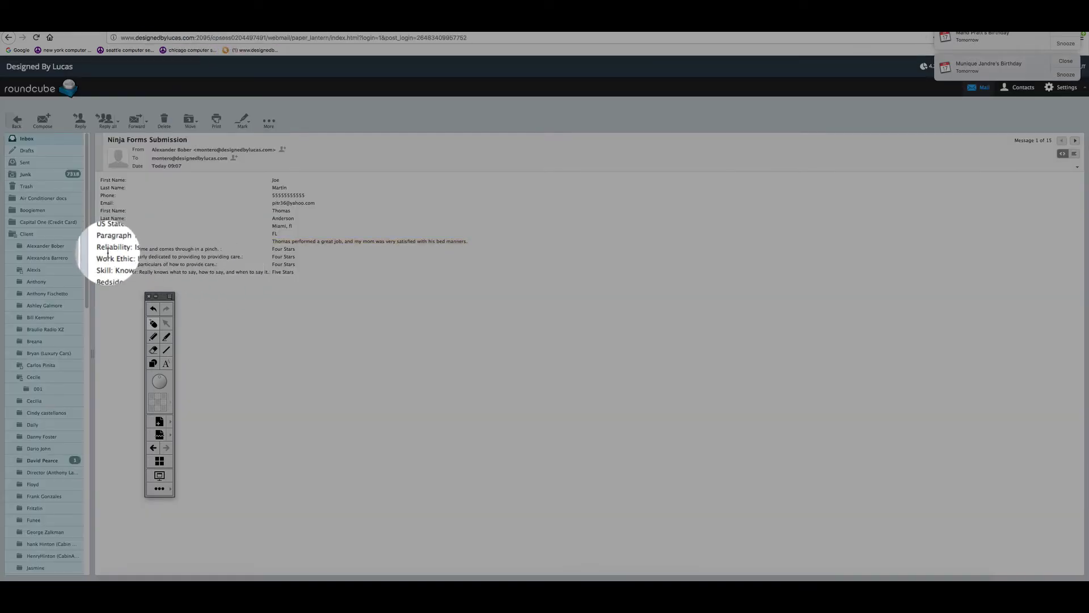
pyautogui.moveTo(102, 249); pyautogui.dragTo(303, 272)
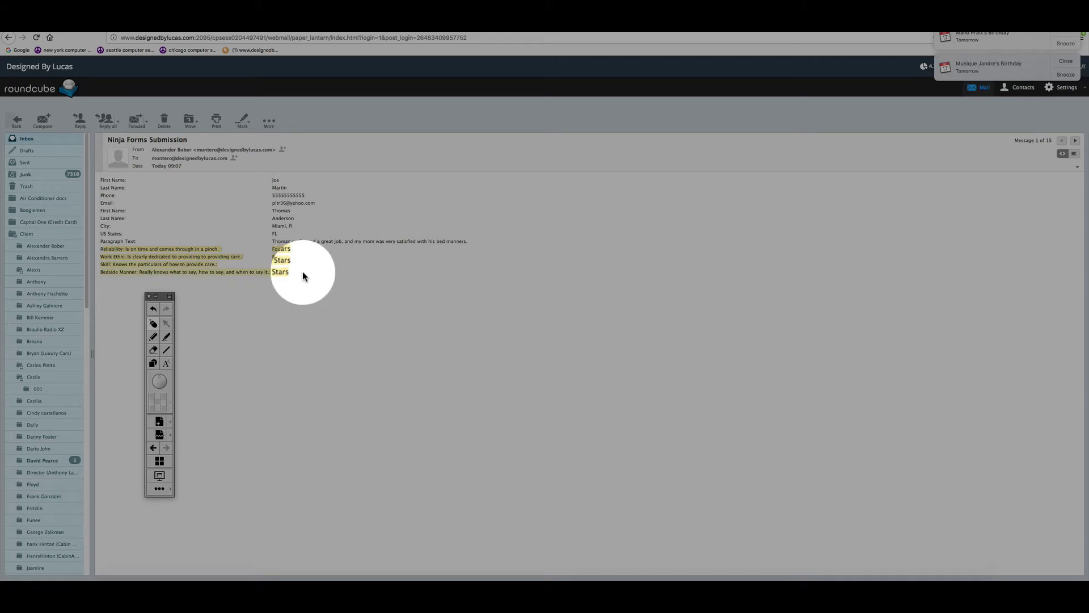
pyautogui.click(106, 252)
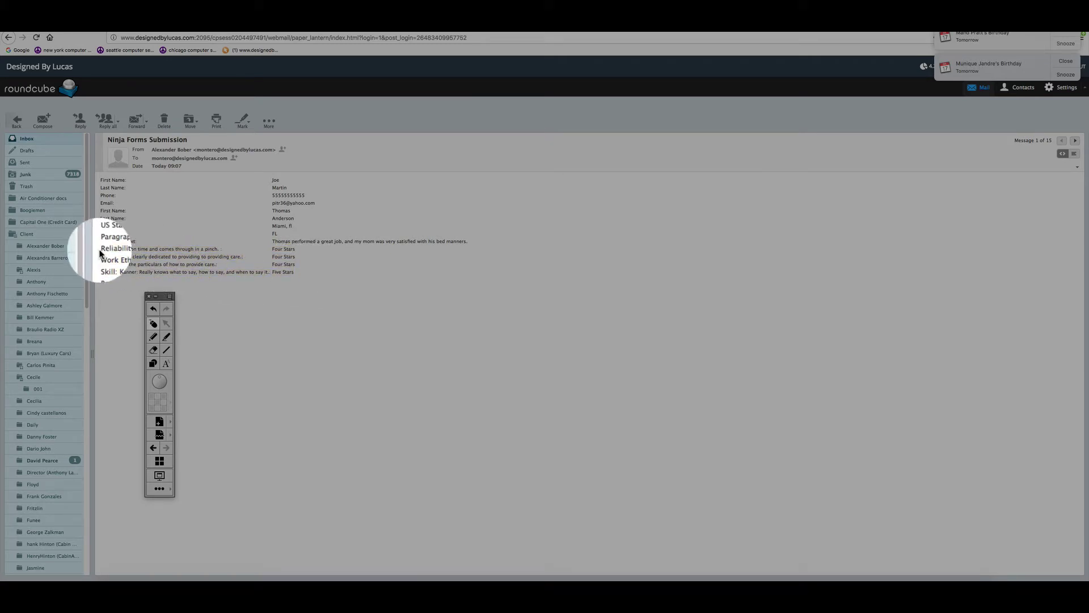
pyautogui.click(293, 34)
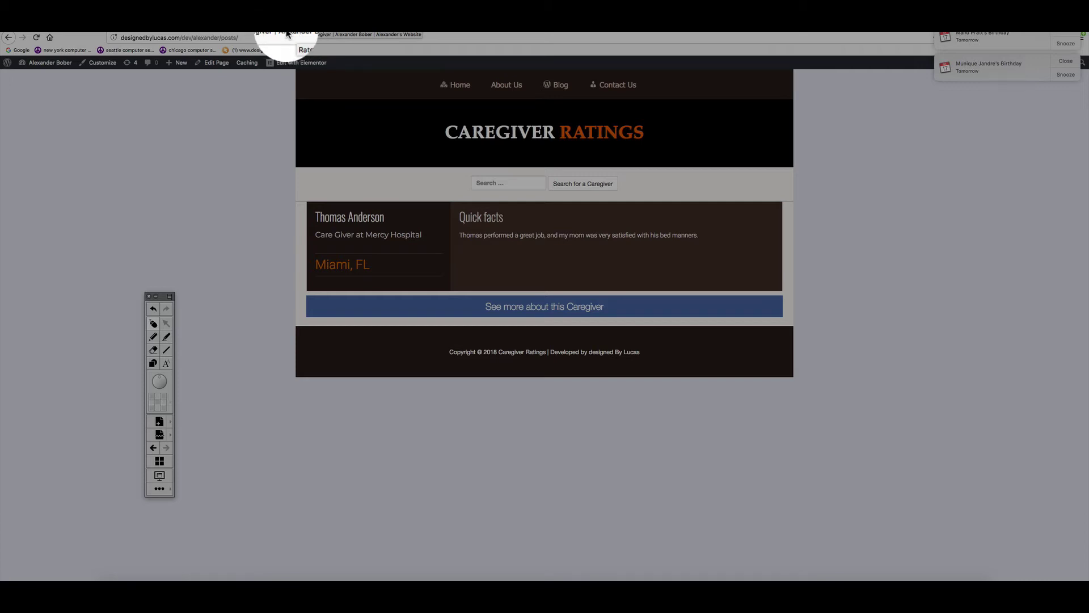
pyautogui.click(183, 34)
pyautogui.moveTo(122, 182); pyautogui.dragTo(267, 273)
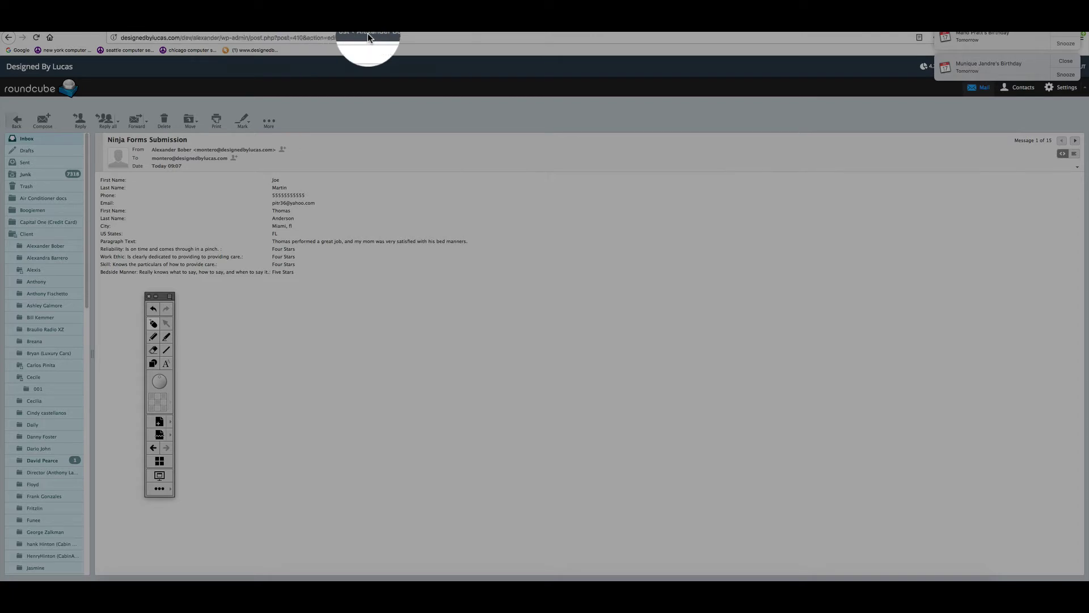
pyautogui.click(366, 34)
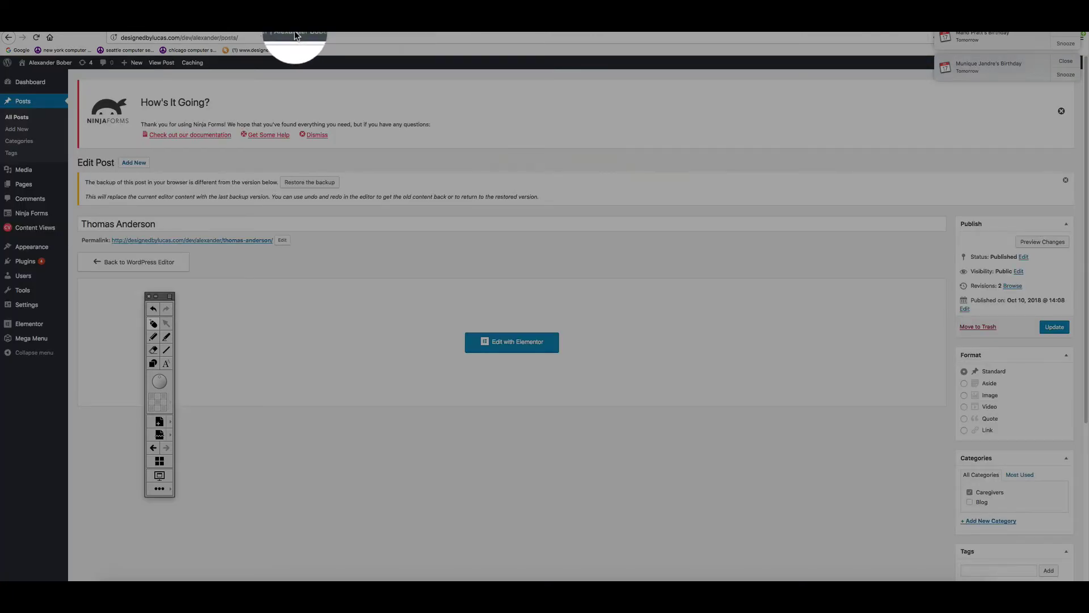
pyautogui.click(295, 34)
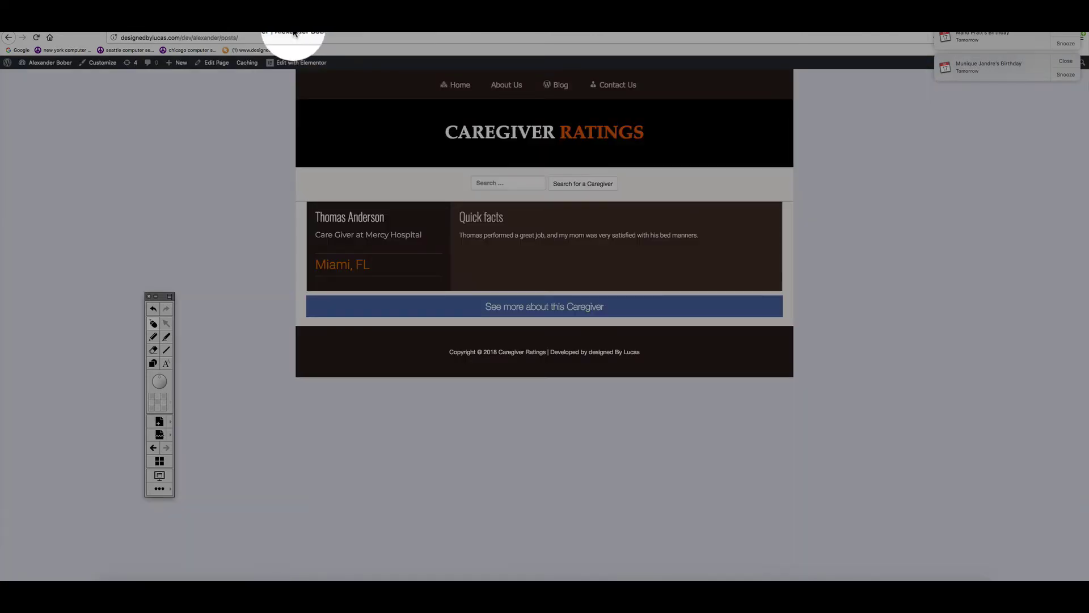
pyautogui.click(536, 315)
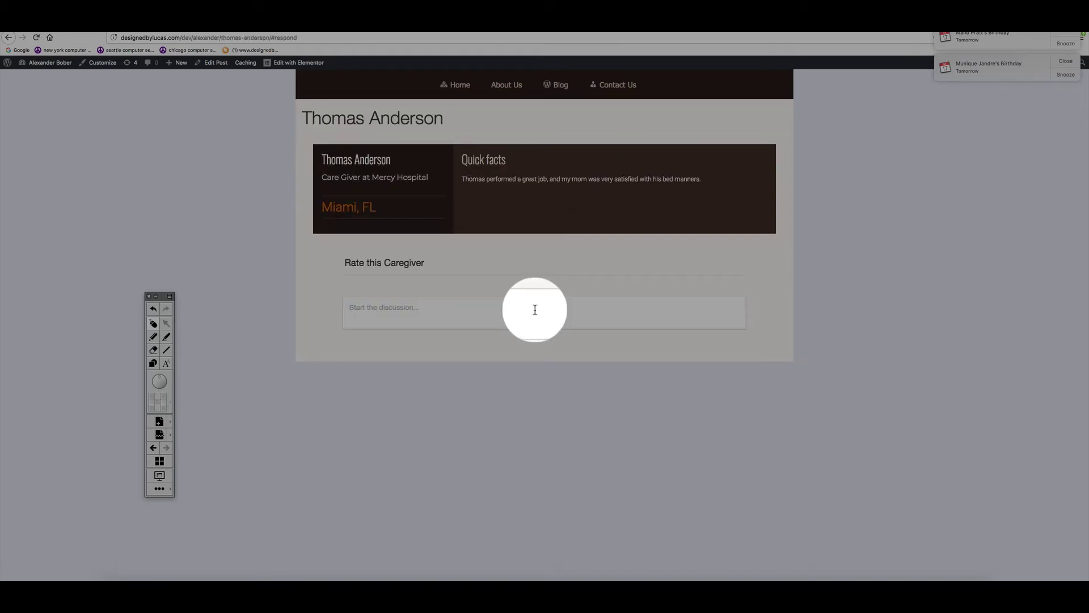
pyautogui.click(383, 308)
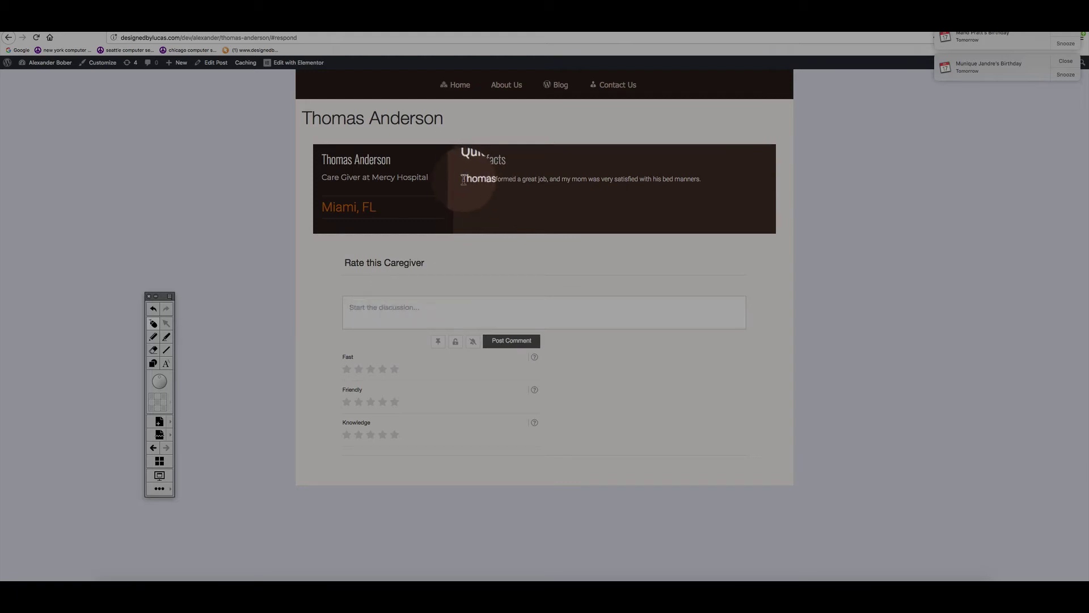
# Step: Paste the Quick facts sentence into the review comment box and attempt to post it
pyautogui.moveTo(463, 179); pyautogui.dragTo(707, 188)
pyautogui.press('super+c')
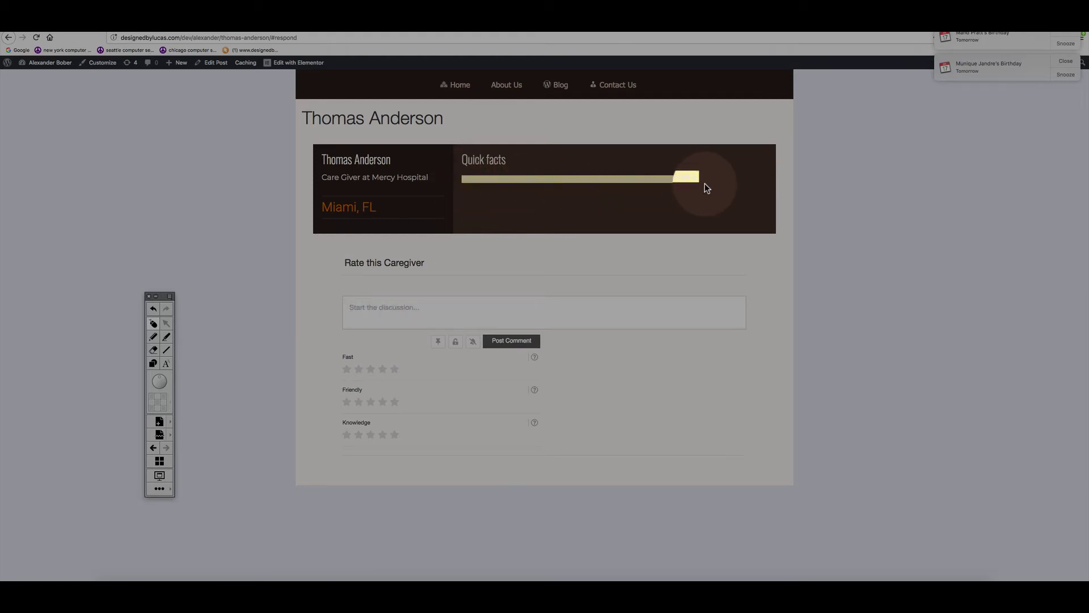
pyautogui.click(385, 314)
pyautogui.press('super+v')
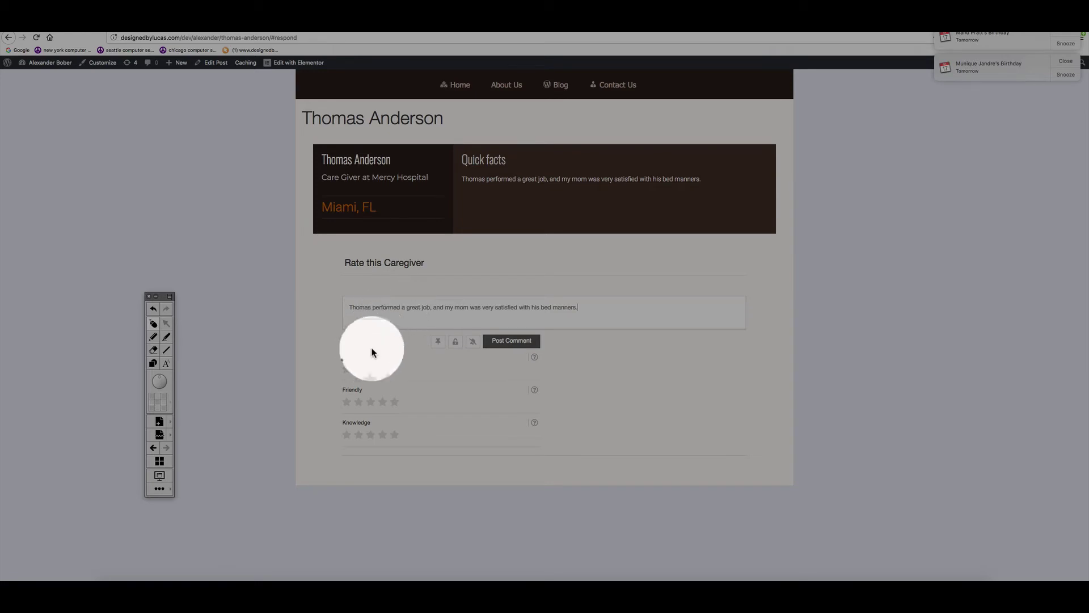
pyautogui.click(506, 343)
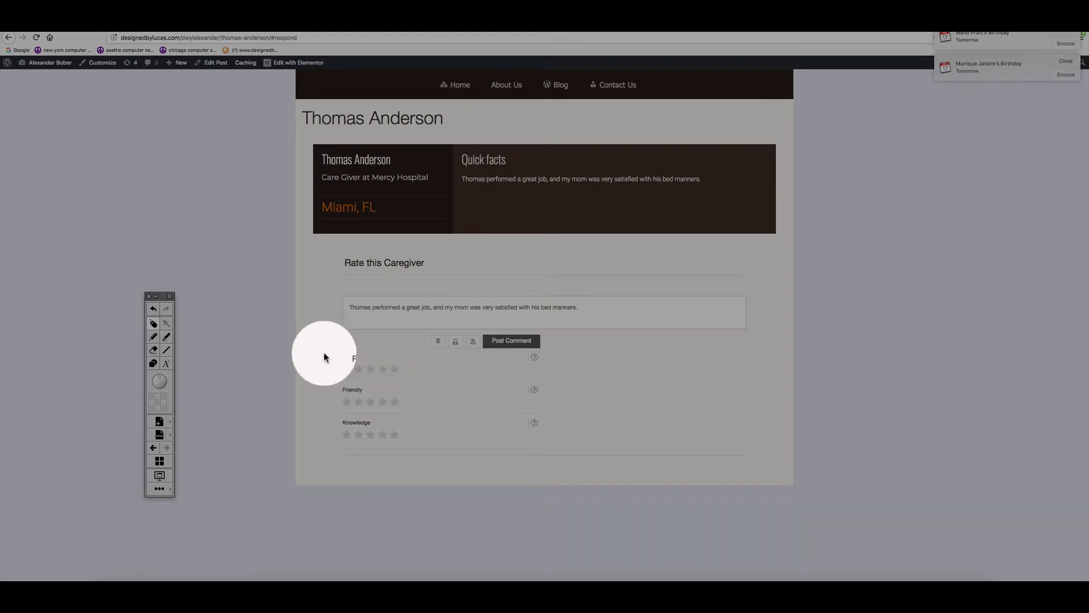
# Step: Rate Fast, Friendly and Knowledge at four stars each and post the review
pyautogui.click(382, 369)
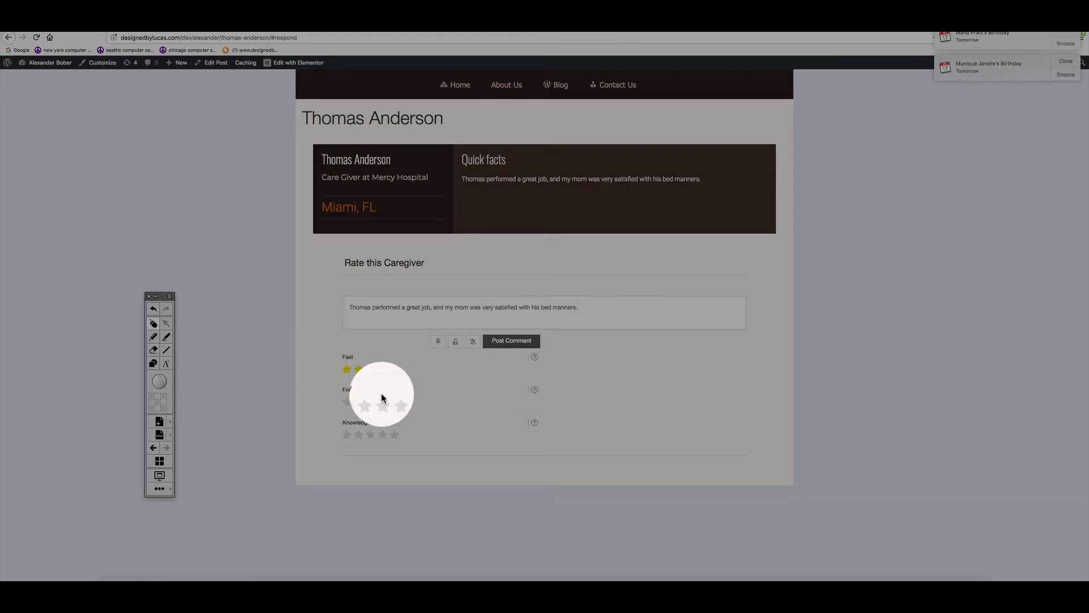
pyautogui.click(383, 402)
pyautogui.click(383, 435)
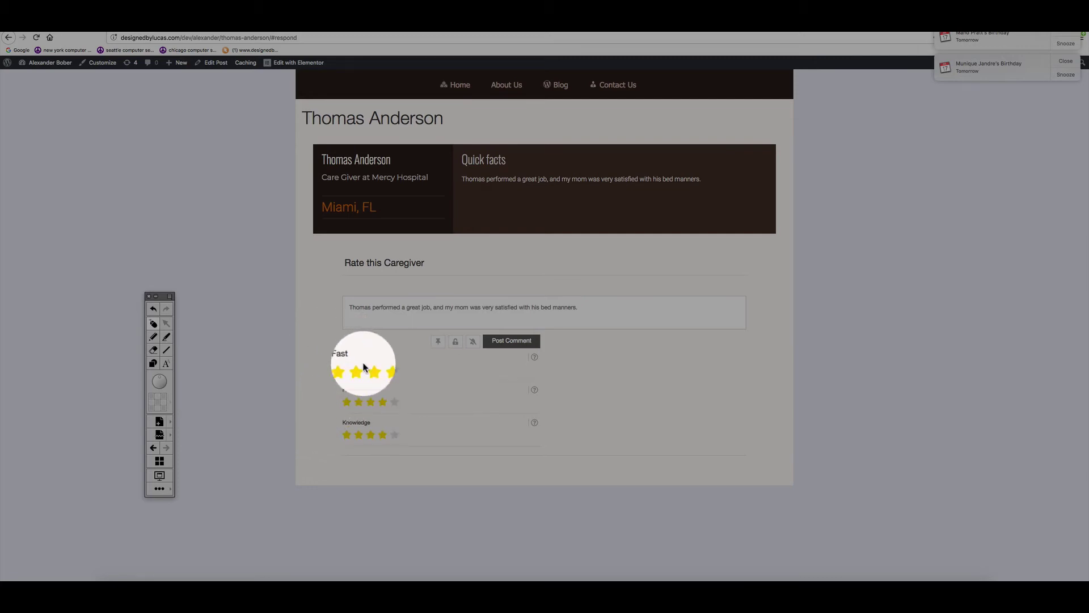
pyautogui.click(509, 343)
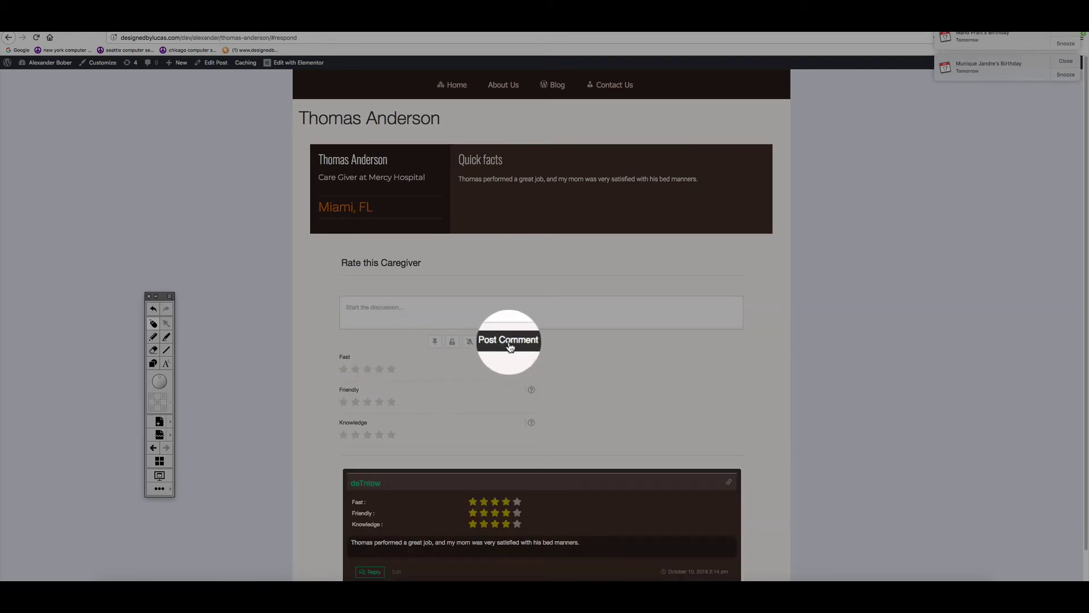
# Step: Mark the new review's author name with pen annotations, clear them, and scroll back up
pyautogui.moveTo(1086, 146); pyautogui.dragTo(1086, 229)
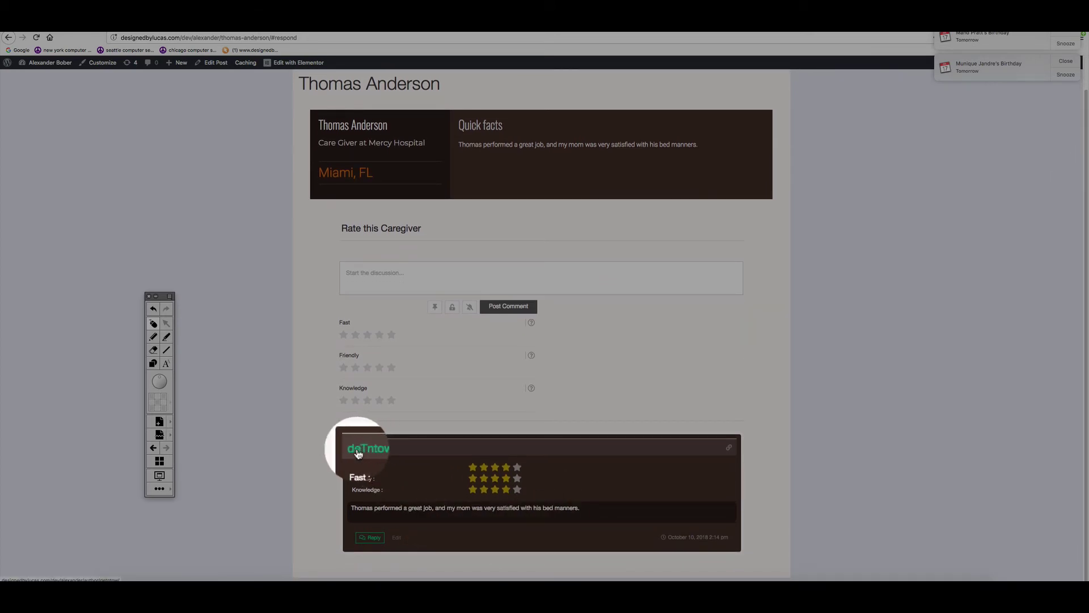
pyautogui.click(153, 337)
pyautogui.moveTo(374, 438)
pyautogui.mouseDown()
pyautogui.moveTo(341, 446)
pyautogui.moveTo(352, 459)
pyautogui.moveTo(377, 454)
pyautogui.moveTo(362, 440)
pyautogui.mouseUp()
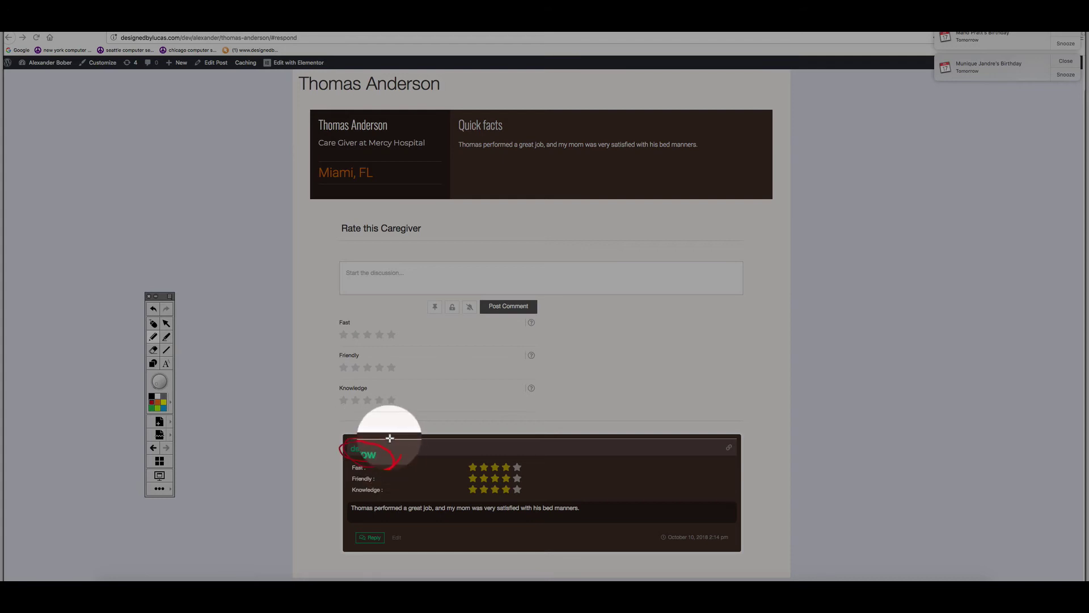
pyautogui.moveTo(391, 453); pyautogui.dragTo(539, 404)
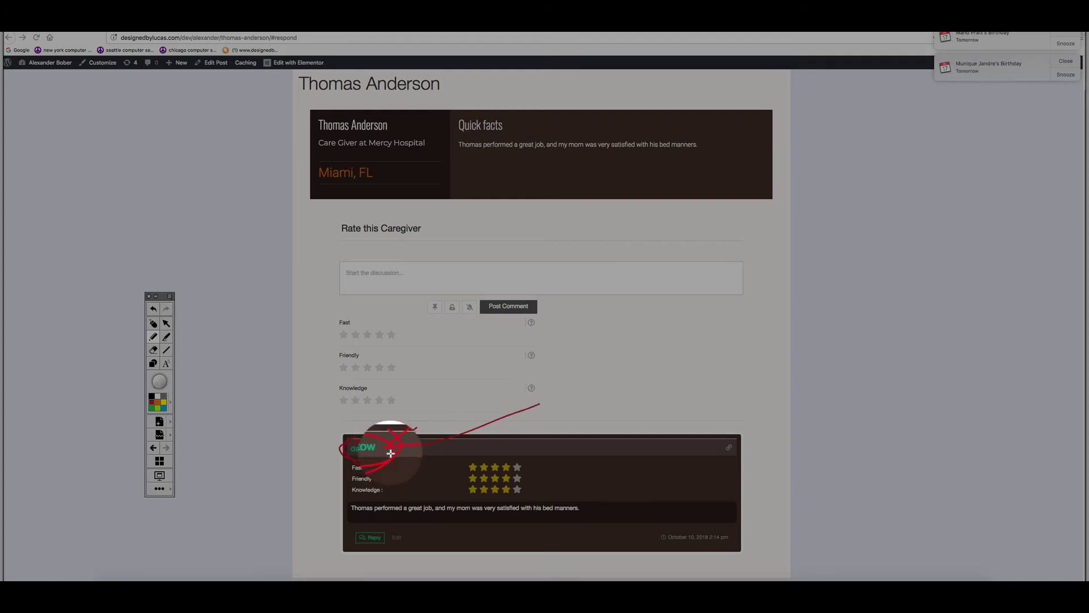
pyautogui.moveTo(391, 454); pyautogui.dragTo(425, 455)
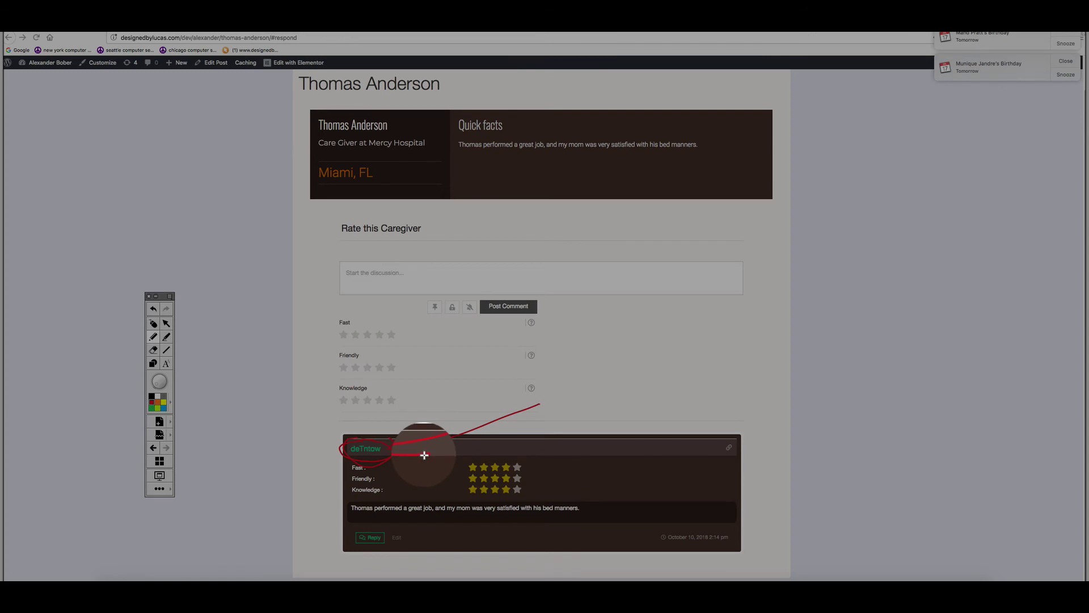
pyautogui.click(154, 324)
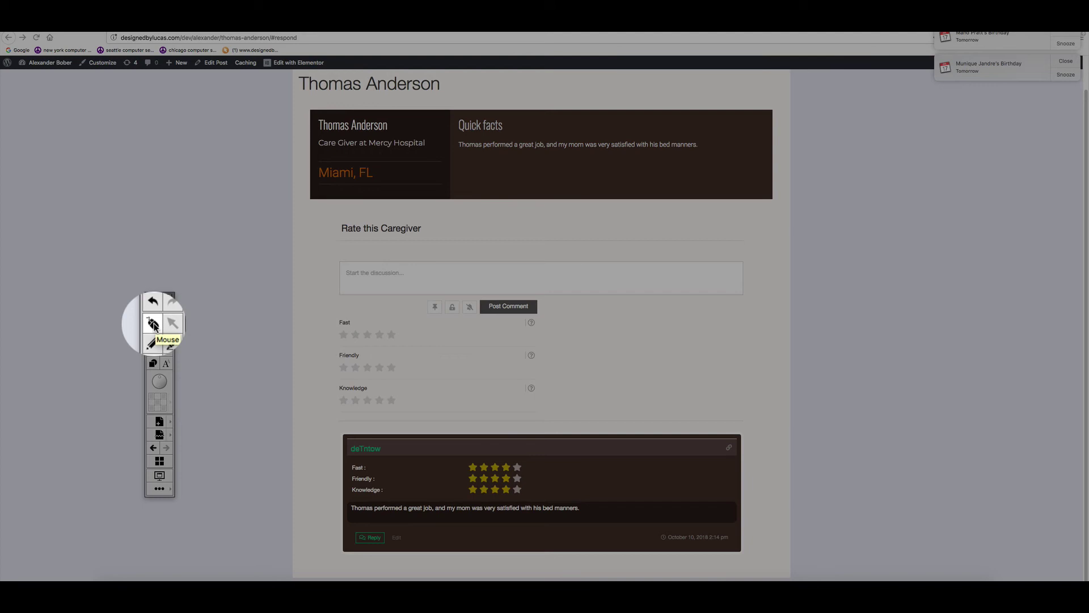
pyautogui.scroll(2, 295, 125)
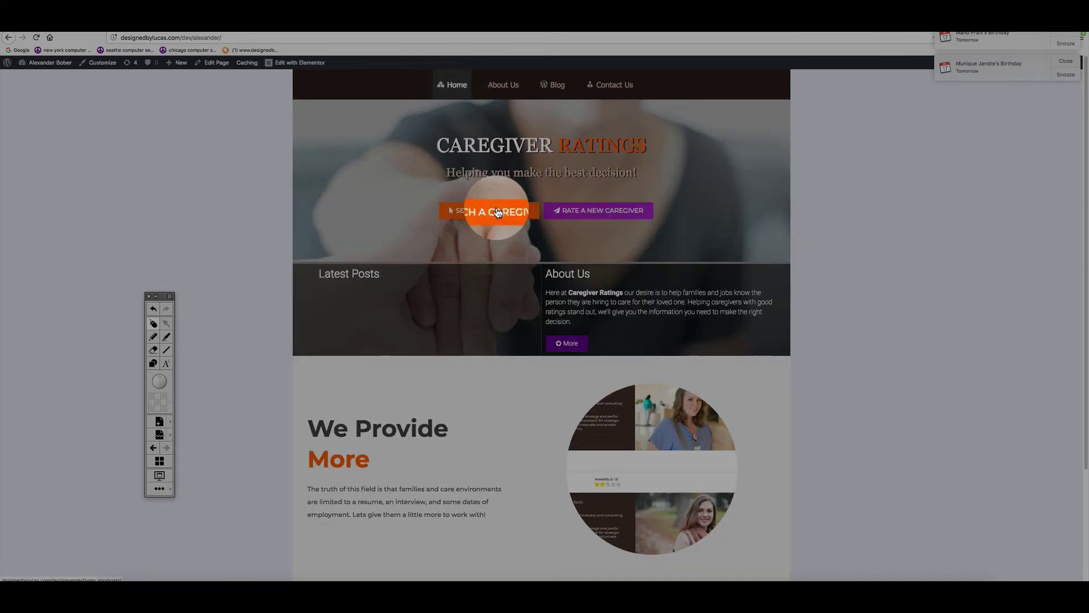
pyautogui.click(498, 212)
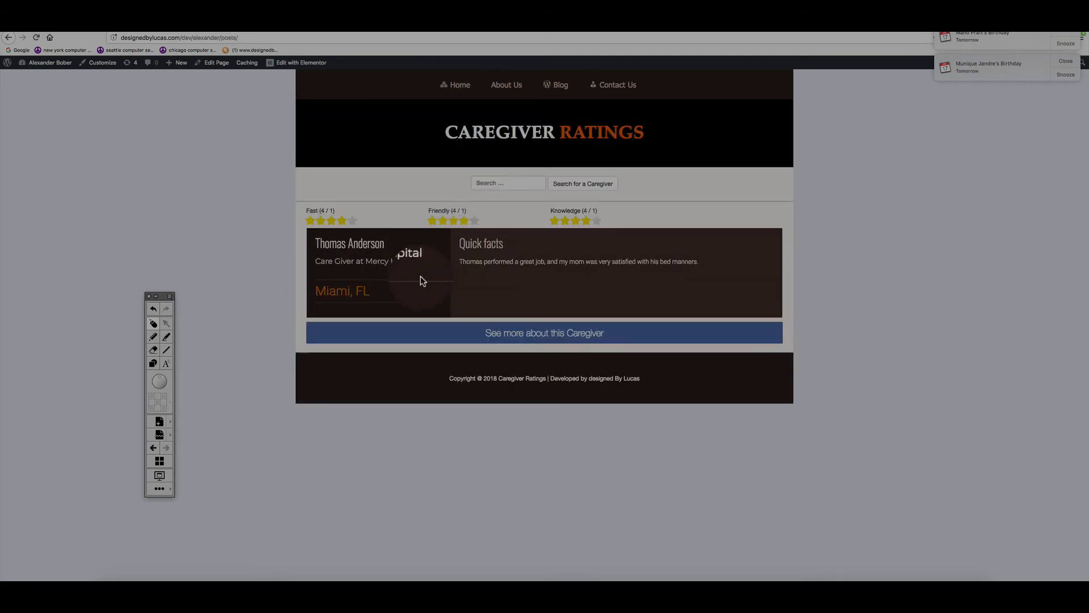
pyautogui.click(550, 339)
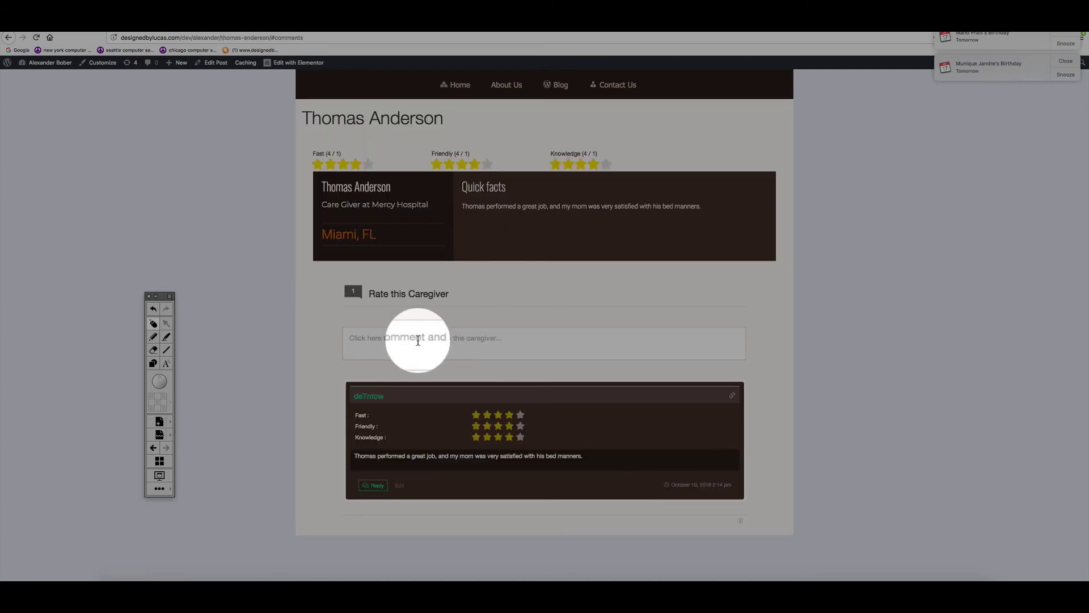
pyautogui.click(418, 339)
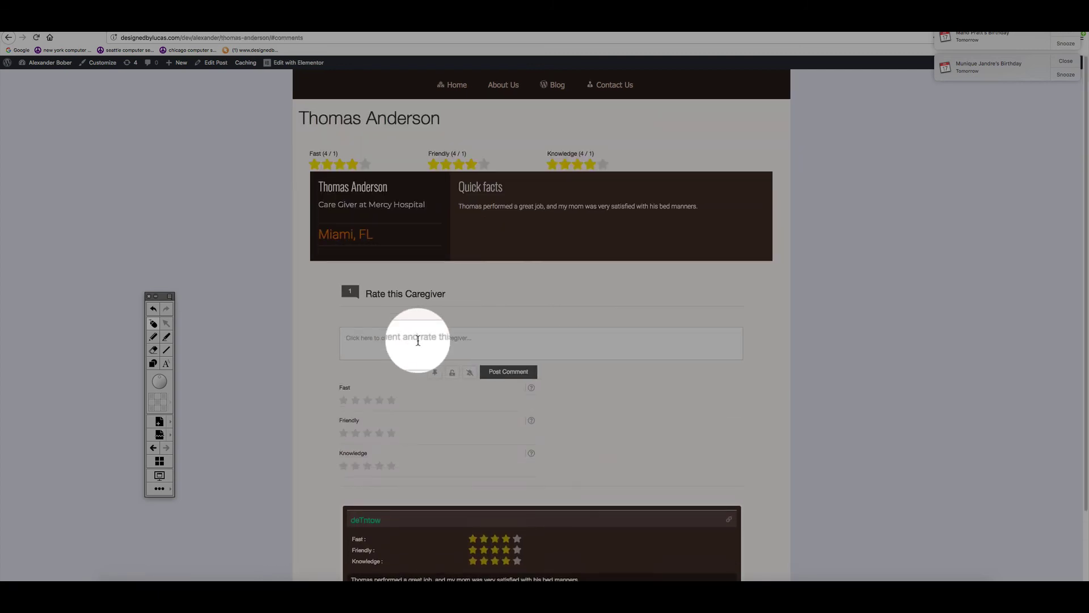
# Step: Rate Fast, Friendly and Knowledge at three stars, enter test comment text, and post it
pyautogui.click(367, 400)
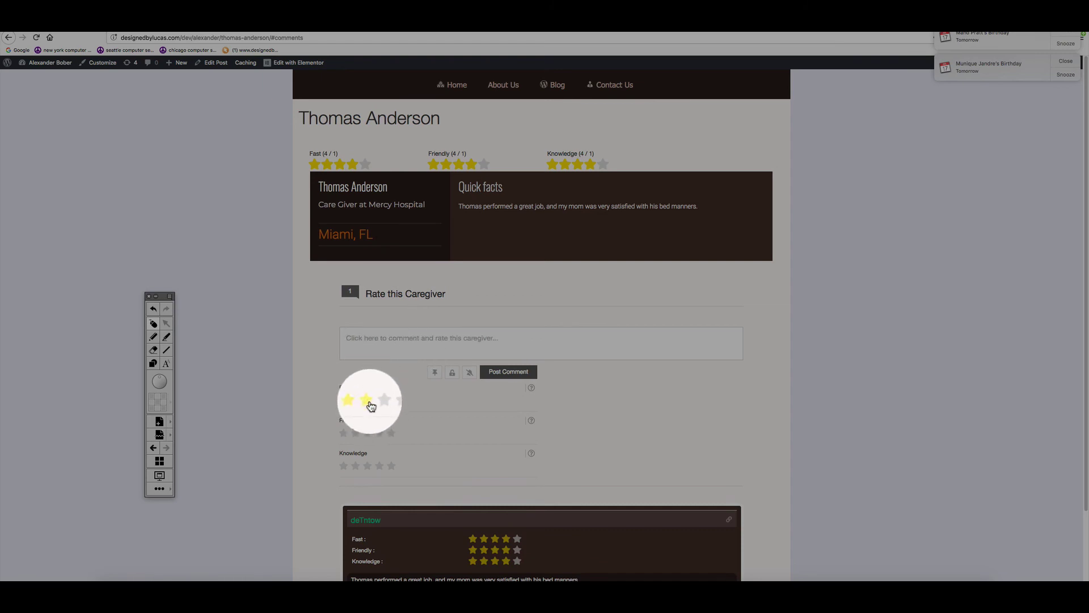
pyautogui.click(368, 434)
pyautogui.click(367, 466)
pyautogui.click(404, 343)
pyautogui.write('dsfbgsd')
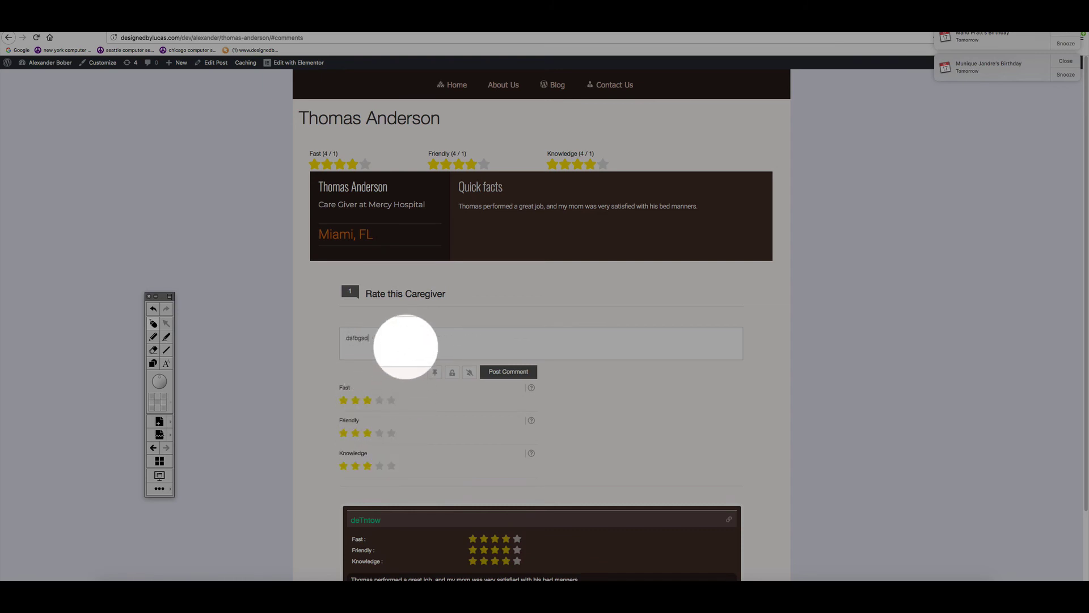
pyautogui.write('fbsdfbsdf sdfgsdfgbsdfg')
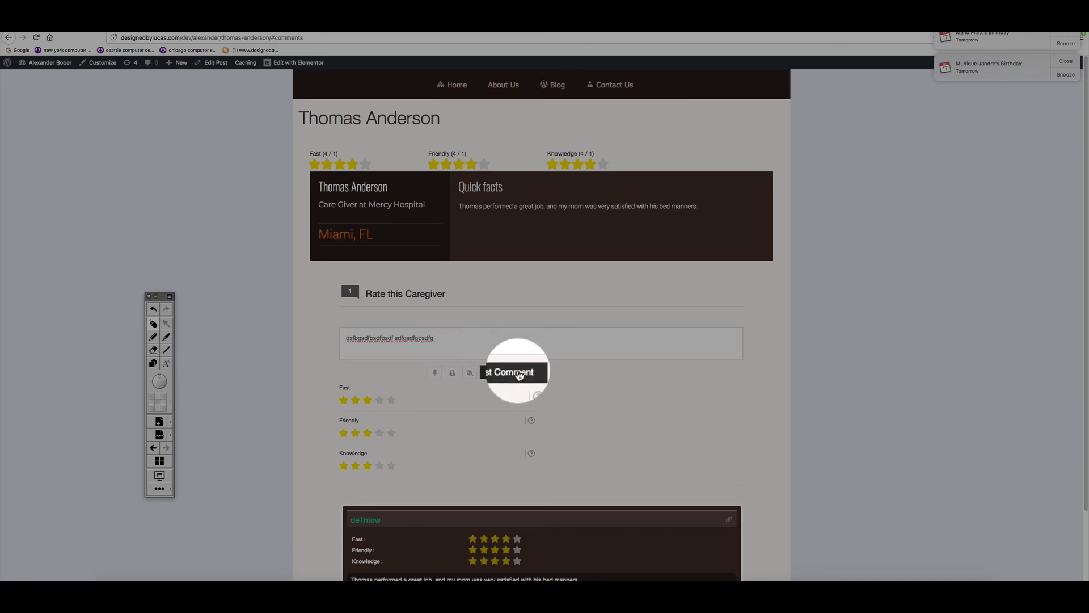
pyautogui.click(518, 374)
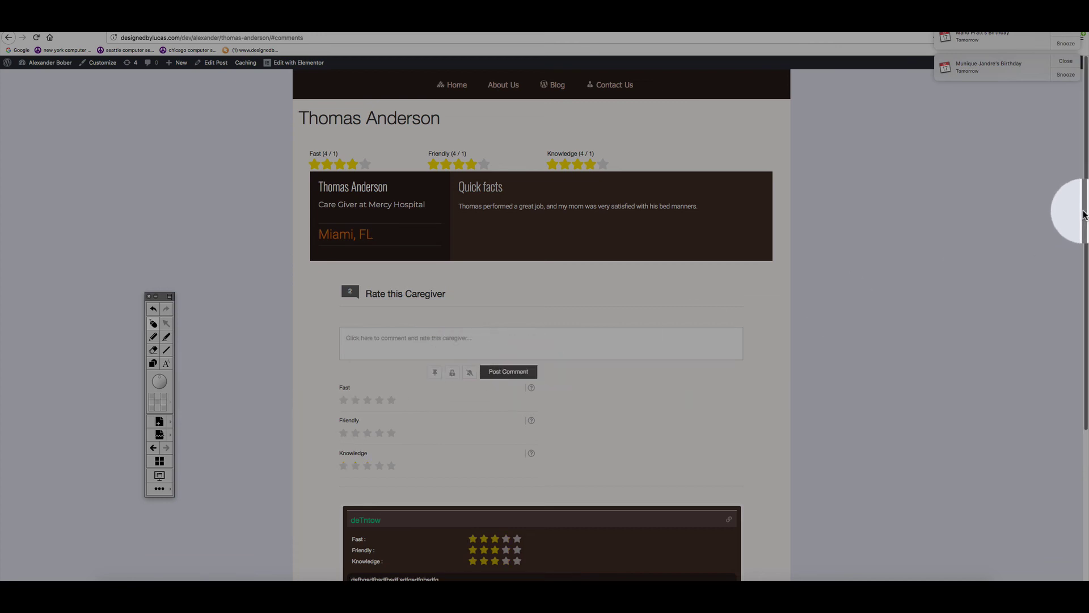
# Step: Scroll through both posted review cards, then return to the Ninja Forms Submission email
pyautogui.moveTo(1084, 215); pyautogui.dragTo(1084, 369)
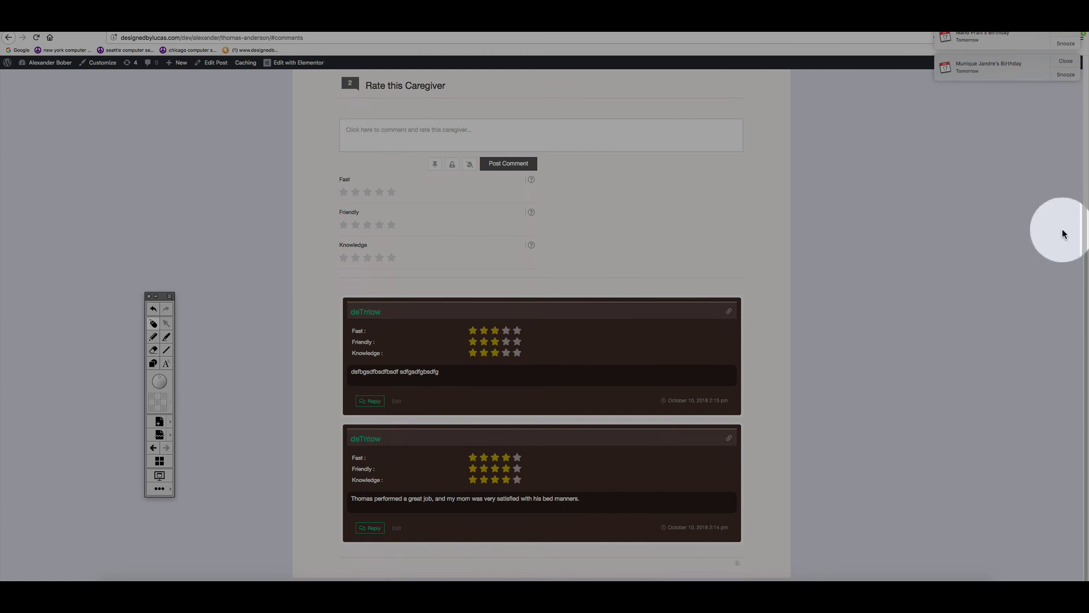
pyautogui.moveTo(1083, 230); pyautogui.dragTo(1079, 65)
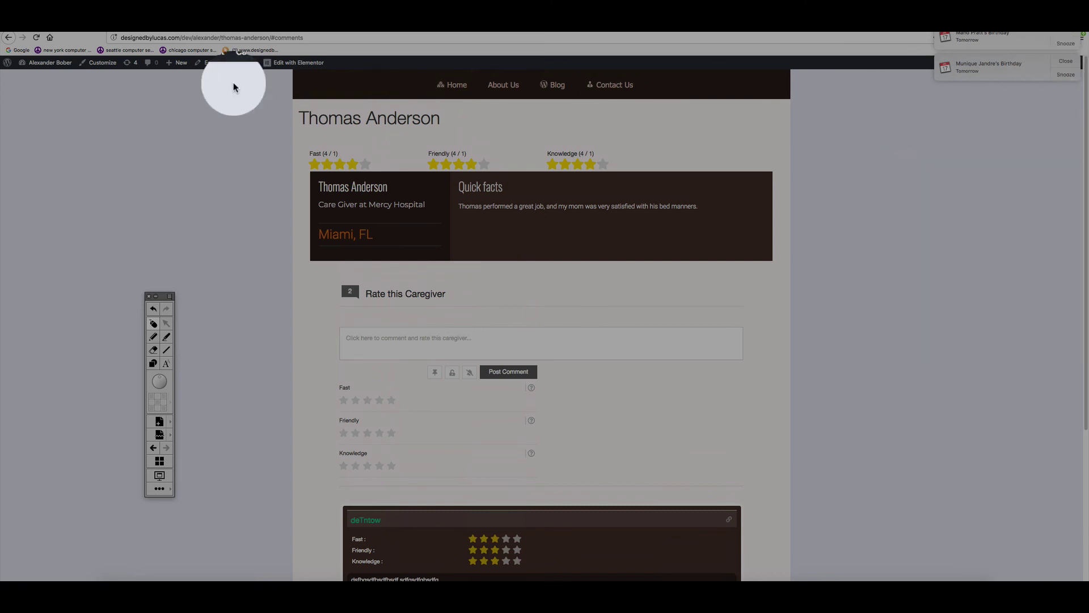
pyautogui.click(170, 32)
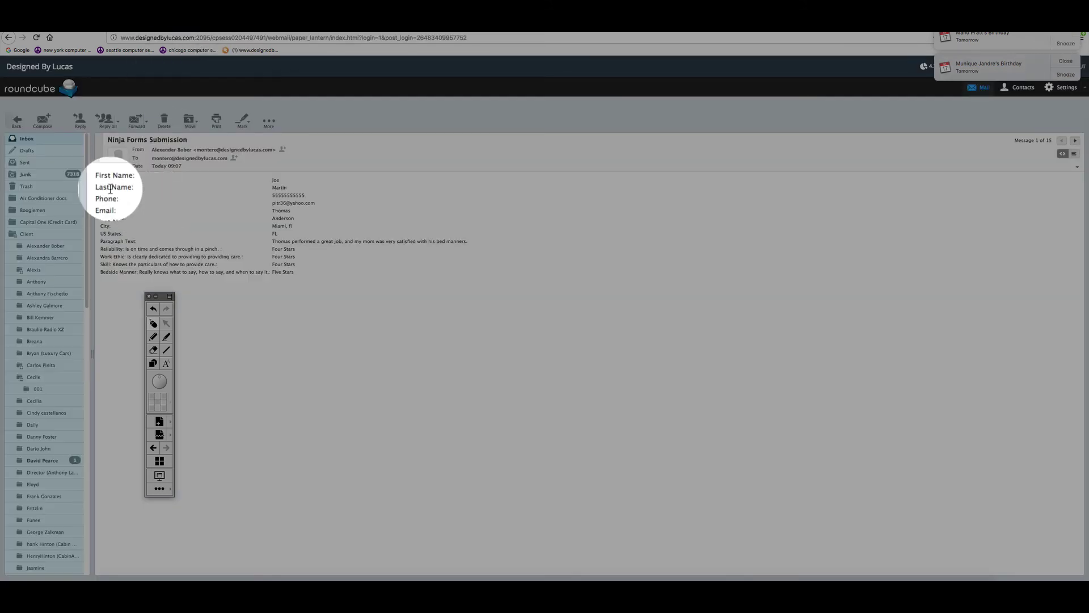
pyautogui.moveTo(108, 249); pyautogui.dragTo(297, 274)
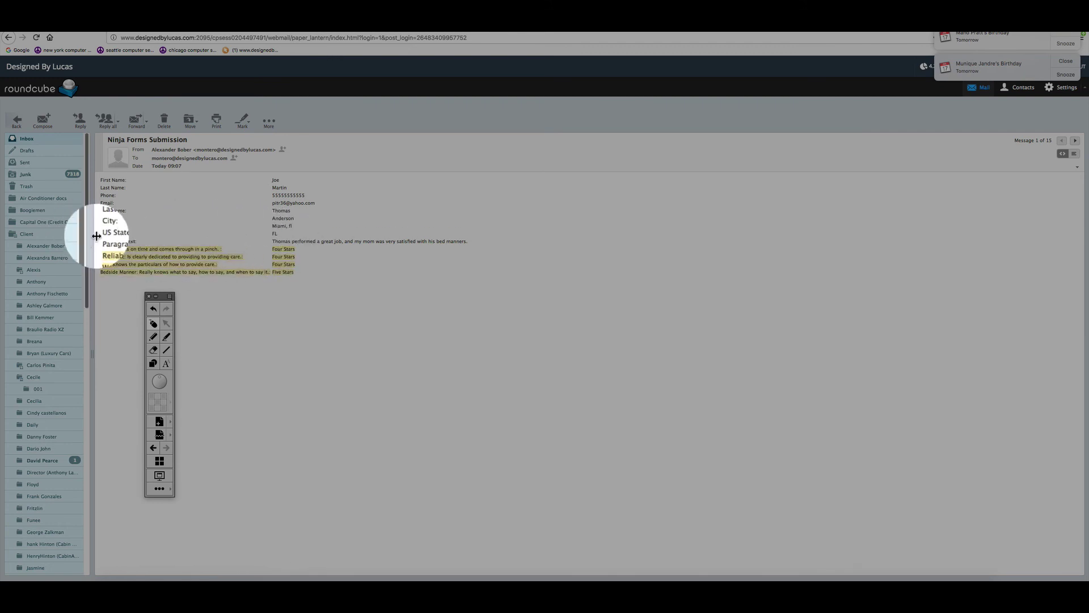
pyautogui.click(153, 336)
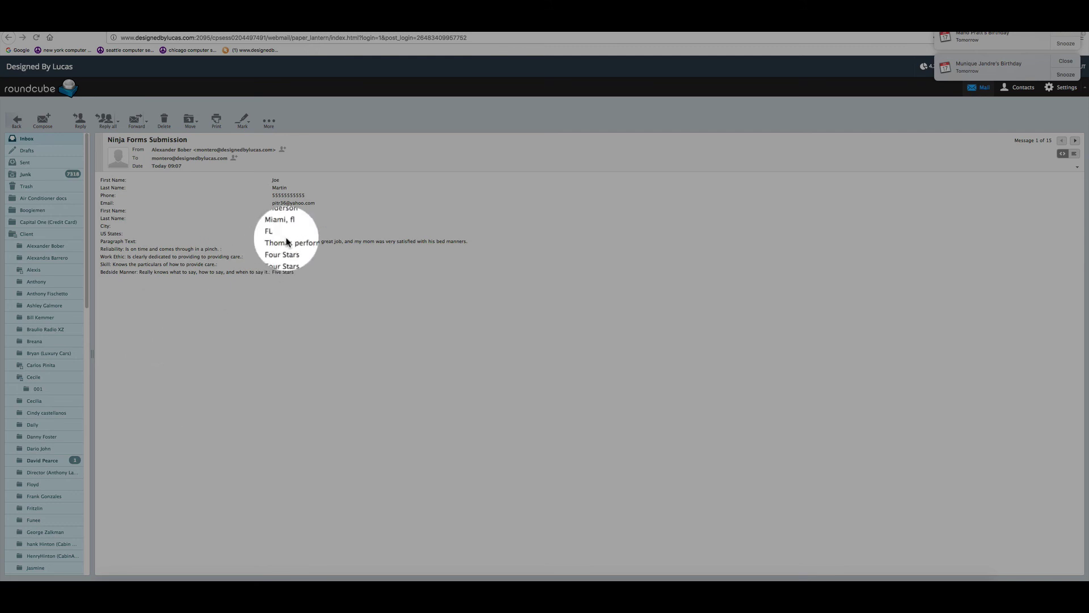
pyautogui.moveTo(284, 237)
pyautogui.mouseDown()
pyautogui.moveTo(100, 239)
pyautogui.moveTo(180, 176)
pyautogui.moveTo(312, 224)
pyautogui.moveTo(271, 234)
pyautogui.moveTo(311, 263)
pyautogui.moveTo(295, 286)
pyautogui.moveTo(520, 280)
pyautogui.moveTo(481, 267)
pyautogui.mouseUp()
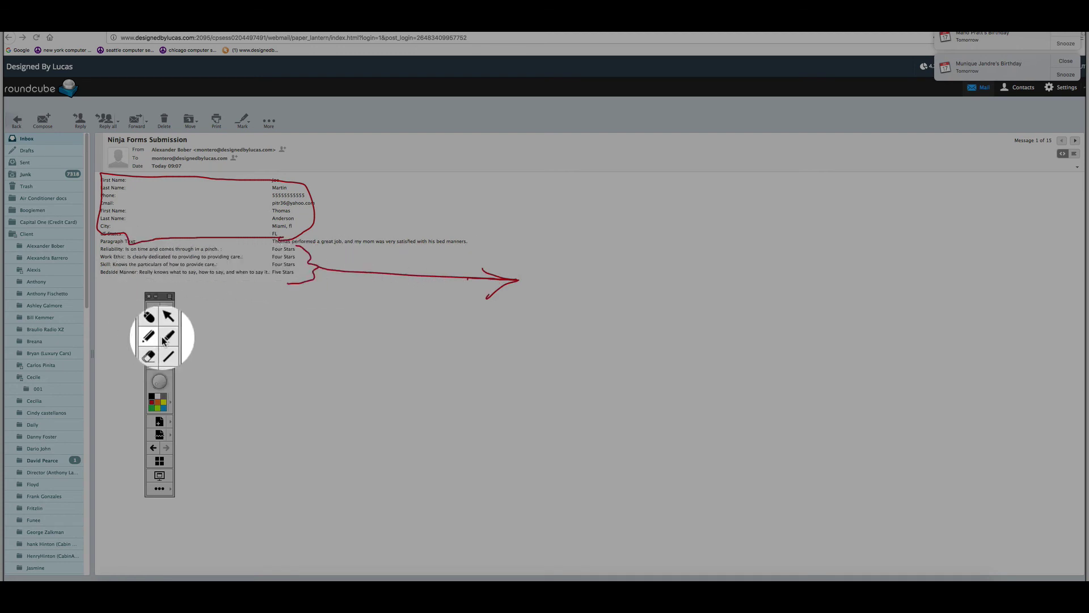
pyautogui.moveTo(100, 250)
pyautogui.mouseDown()
pyautogui.moveTo(292, 256)
pyautogui.moveTo(119, 268)
pyautogui.moveTo(342, 268)
pyautogui.mouseUp()
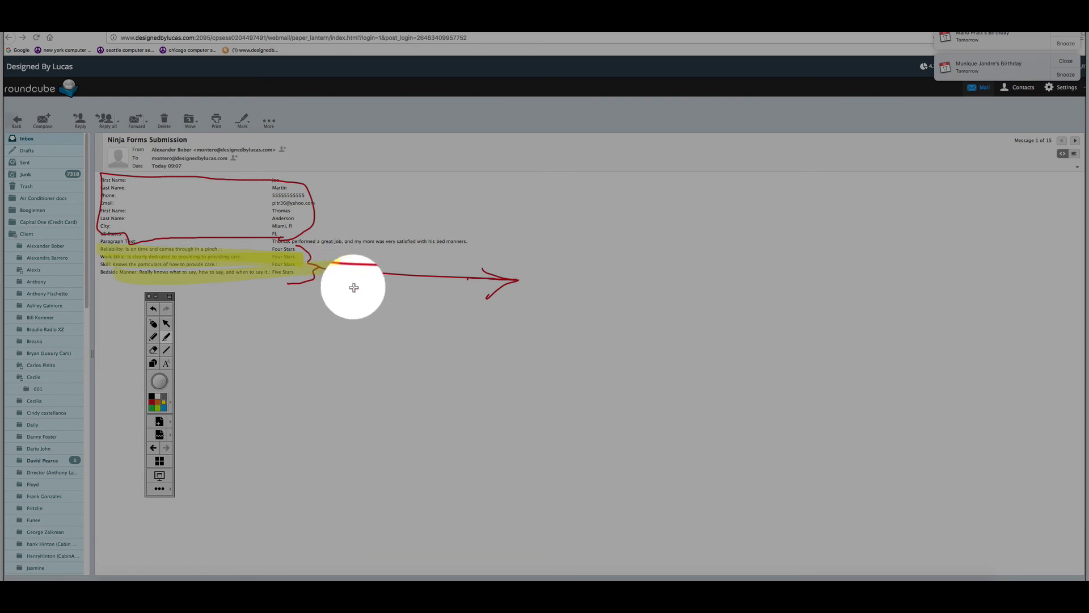
pyautogui.click(153, 325)
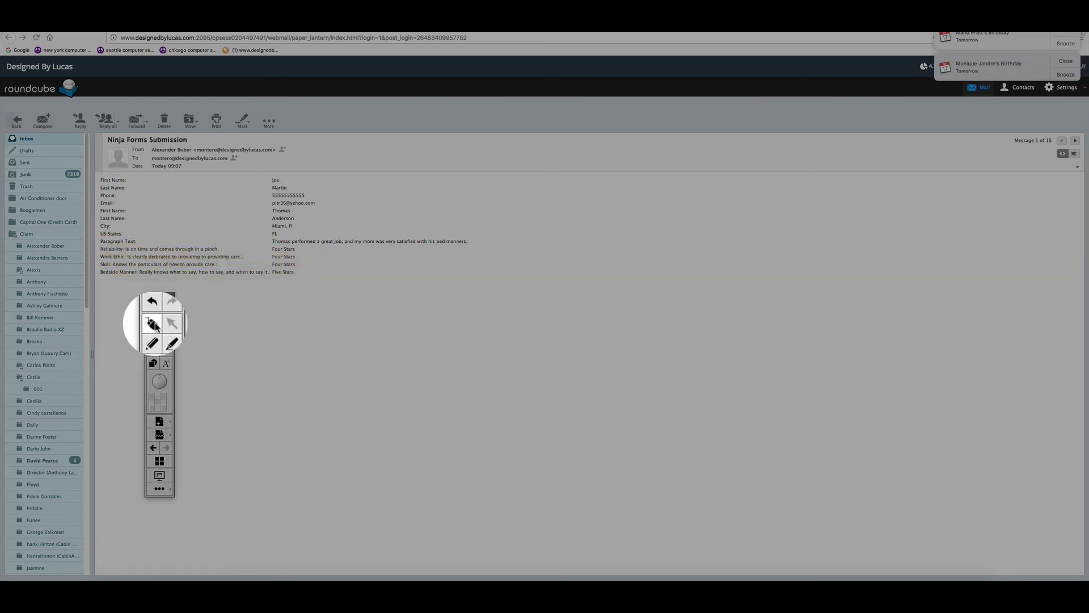